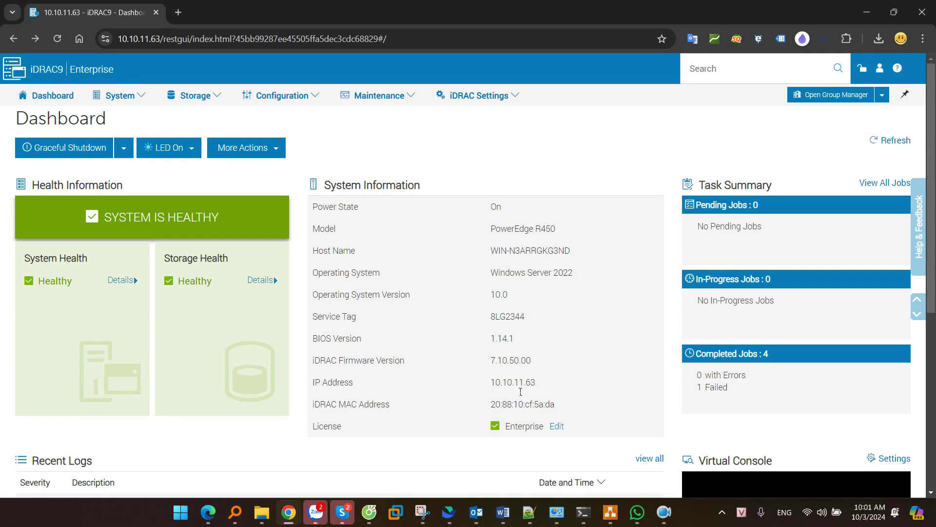
Step: Open the installed licenses page from the dashboard's system information and examine the iDRAC9 license details
{"action": "left_click", "coordinate": [556, 427]}
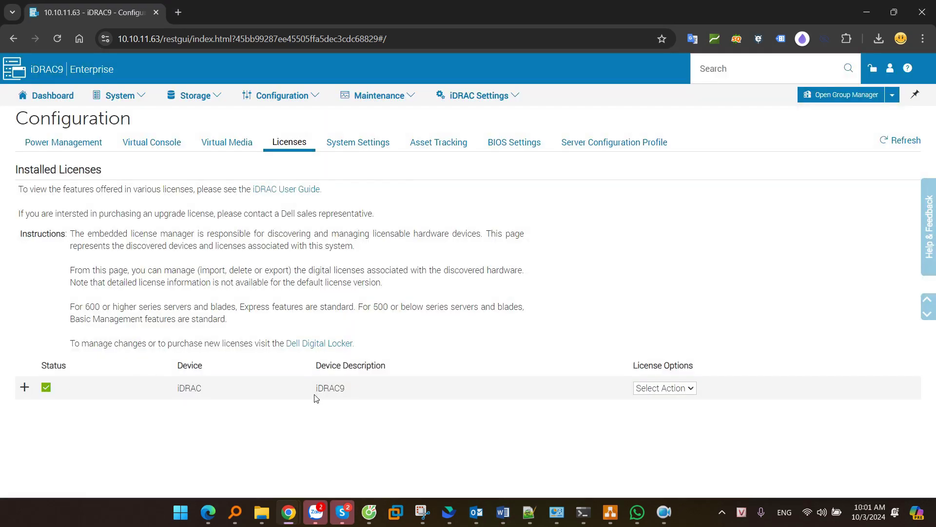
{"action": "left_click_drag", "start_coordinate": [315, 390], "coordinate": [365, 391]}
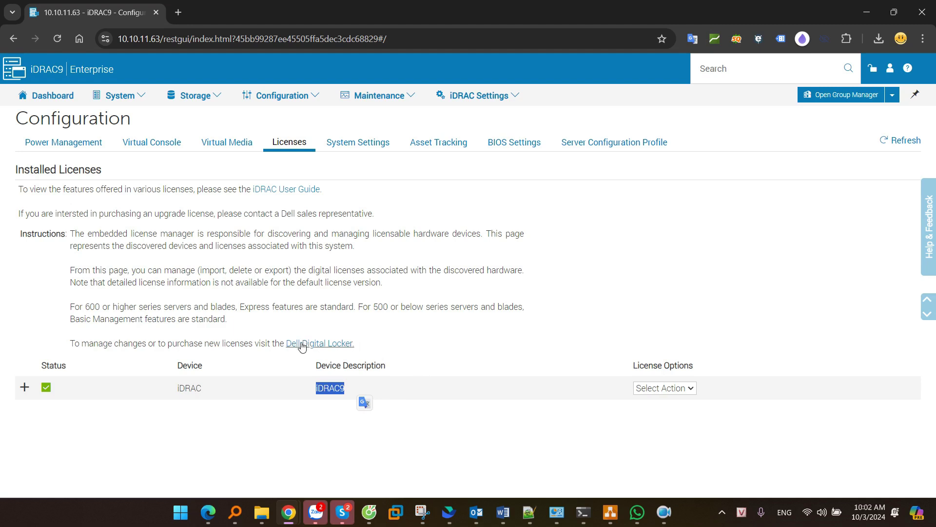
{"action": "left_click", "coordinate": [24, 386]}
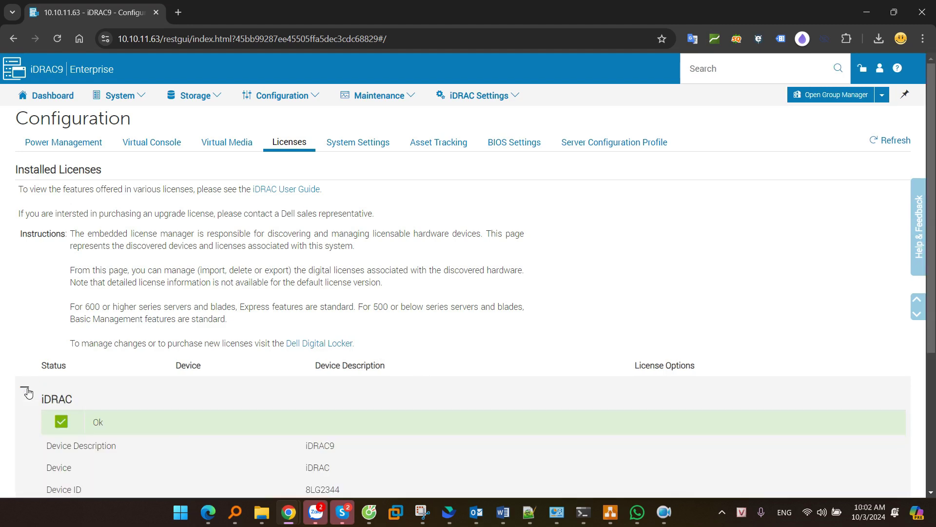
{"action": "scroll", "coordinate": [150, 359], "scroll_direction": "down", "scroll_amount": 4}
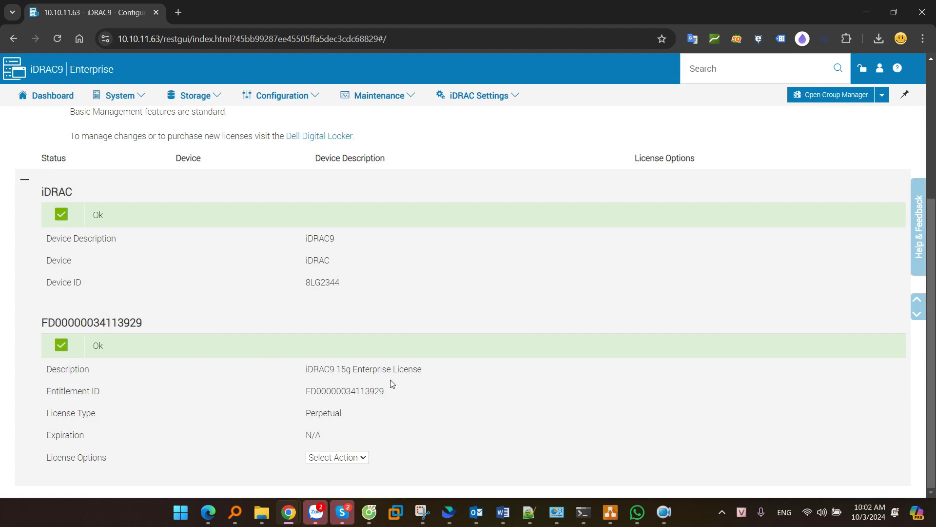
{"action": "left_click_drag", "start_coordinate": [353, 369], "coordinate": [399, 373]}
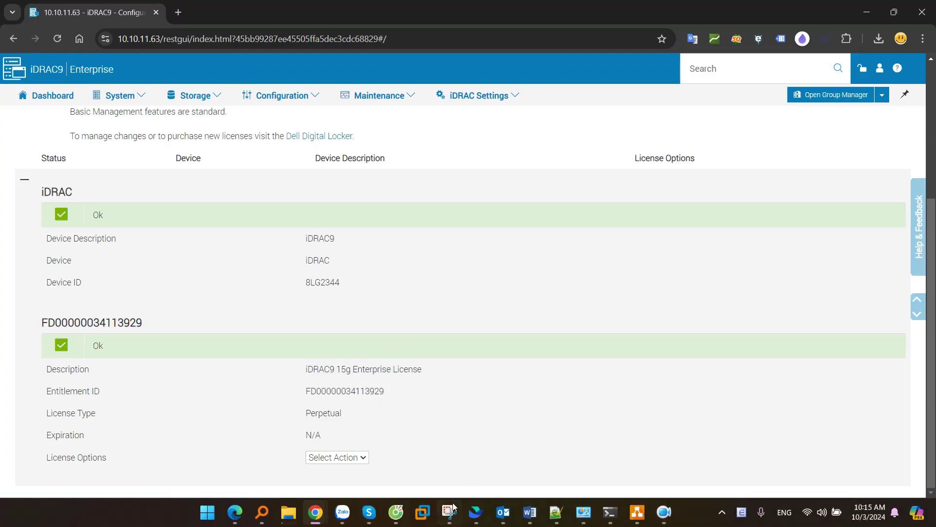
Step: Switch to Snipping Tool and diagrams.net to examine the iDRAC port photo and the management and service port connections to the switches
{"action": "left_click", "coordinate": [448, 512]}
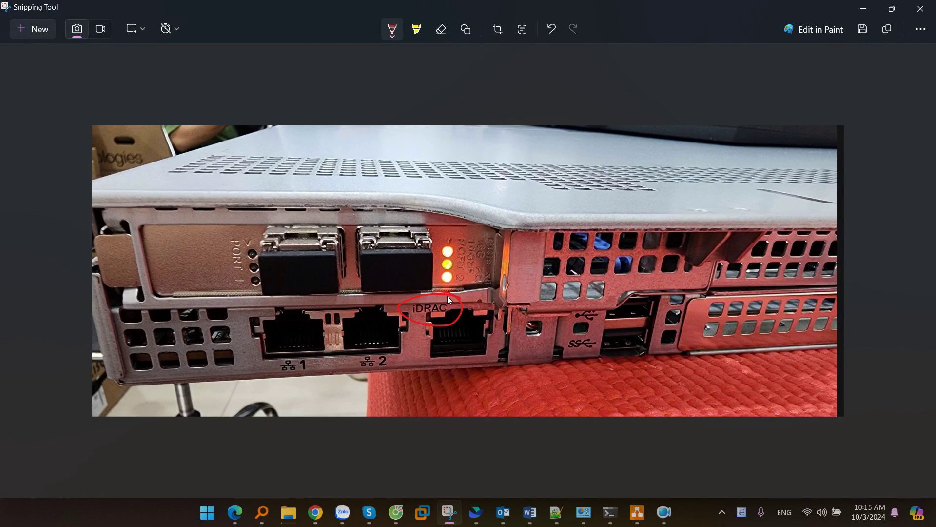
{"action": "left_click", "coordinate": [637, 512]}
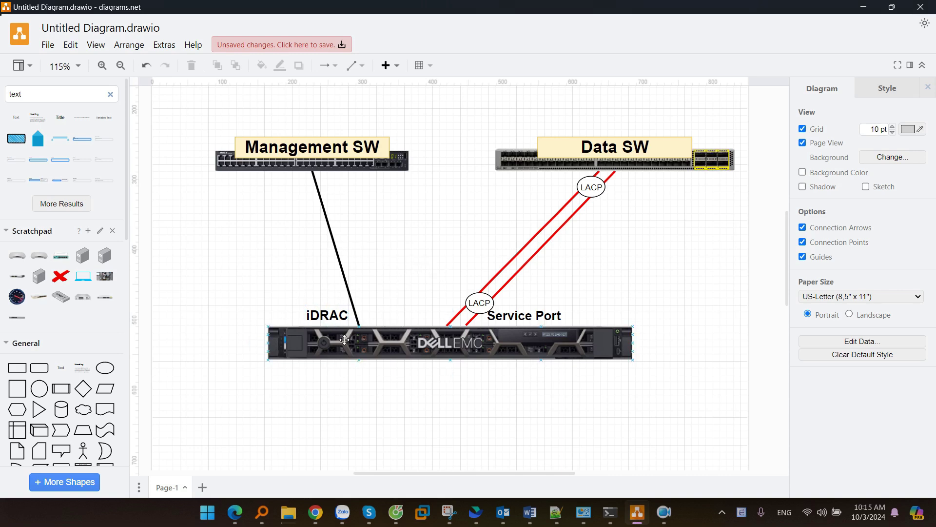
{"action": "left_click", "coordinate": [308, 319]}
{"action": "left_click", "coordinate": [556, 321]}
{"action": "left_click", "coordinate": [494, 303]}
{"action": "key", "text": "Escape"}
{"action": "left_click", "coordinate": [862, 8]}
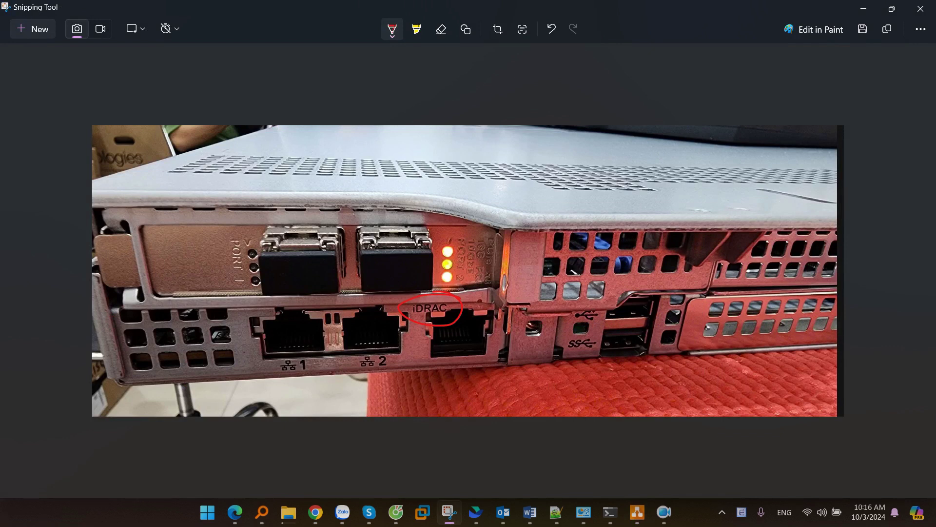
{"action": "key", "text": "alt+Tab"}
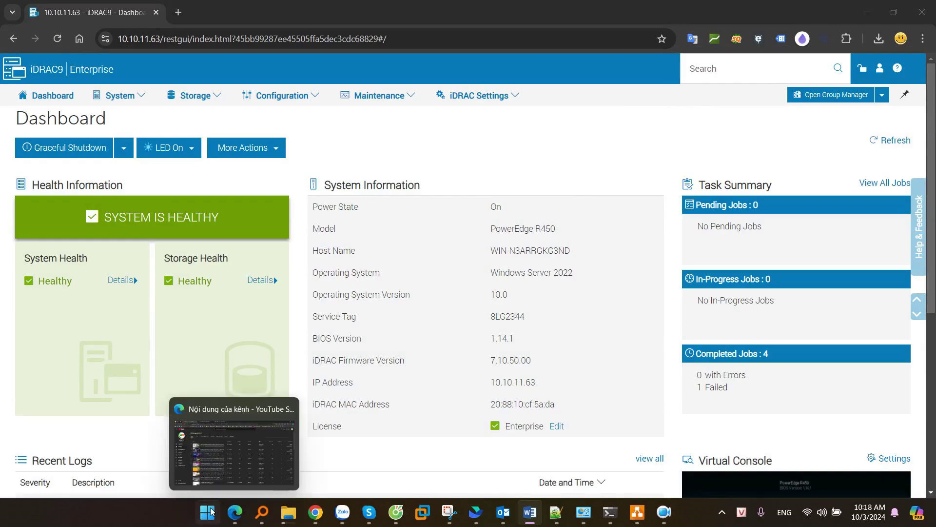
Step: Switch to Advanced IP Scanner, scan the range 10.10.11.1-254, and stop the scan once enough hosts are found
{"action": "left_click", "coordinate": [209, 512]}
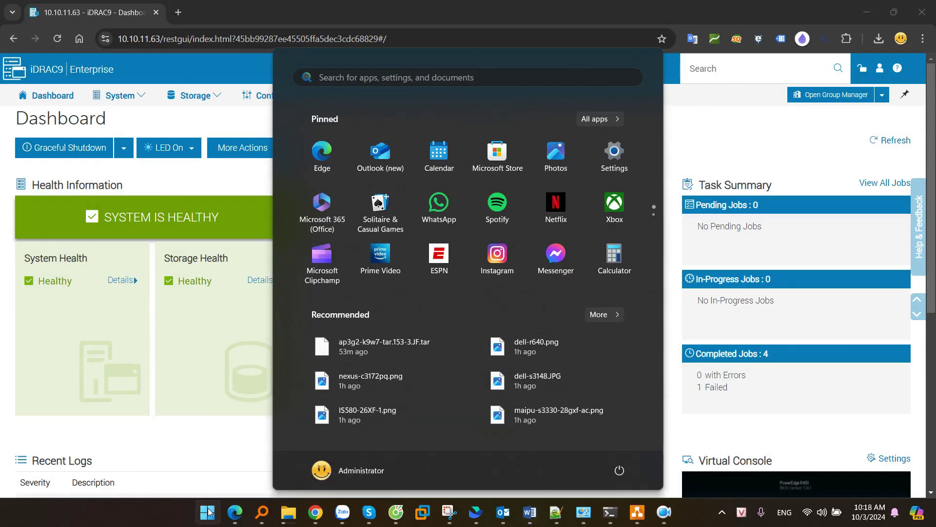
{"action": "type", "text": "scan"}
{"action": "key", "text": "Return"}
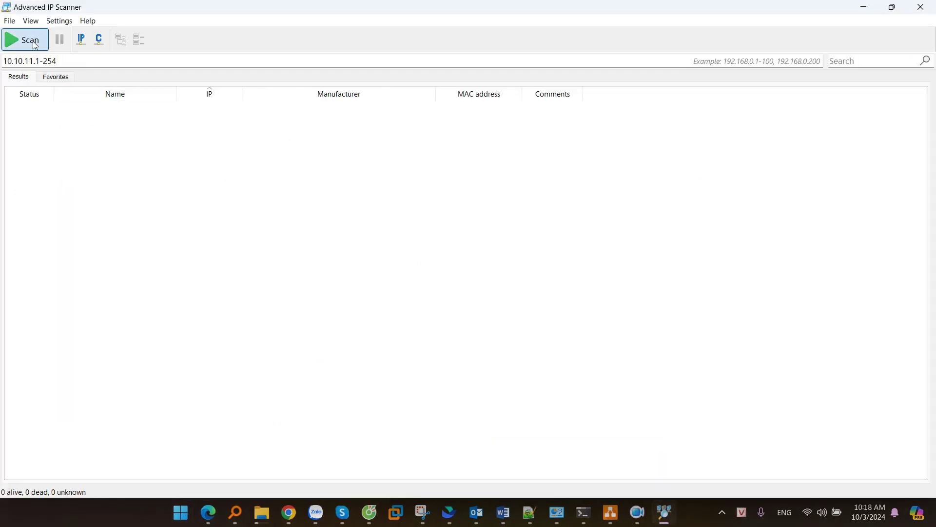
{"action": "left_click", "coordinate": [35, 45]}
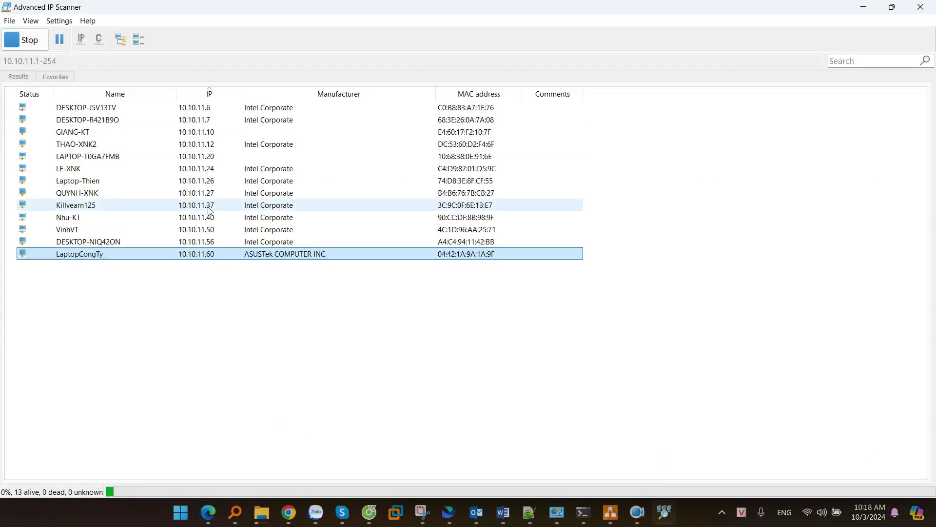
{"action": "left_click", "coordinate": [84, 392]}
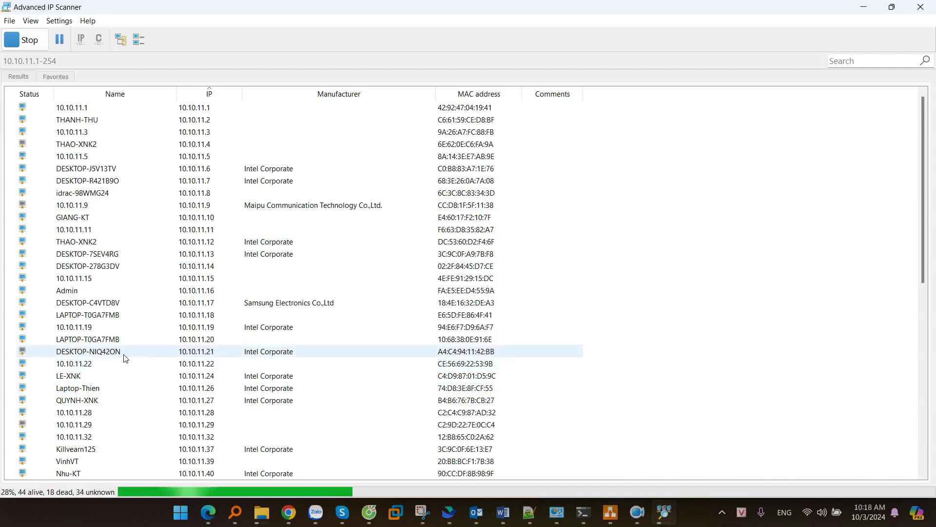
{"action": "left_click", "coordinate": [25, 40]}
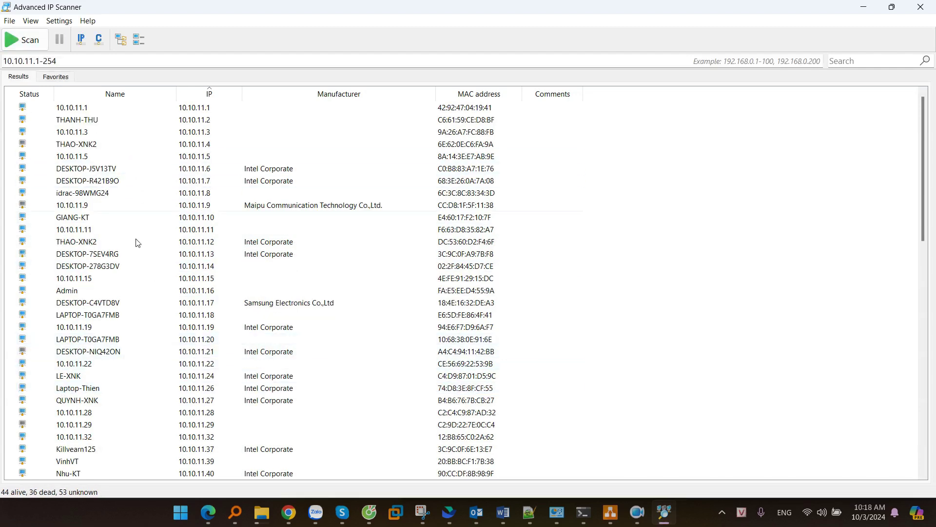
Step: Look through the scan results for the iDRAC host and its IP address
{"action": "scroll", "coordinate": [151, 271], "scroll_direction": "down", "scroll_amount": 3}
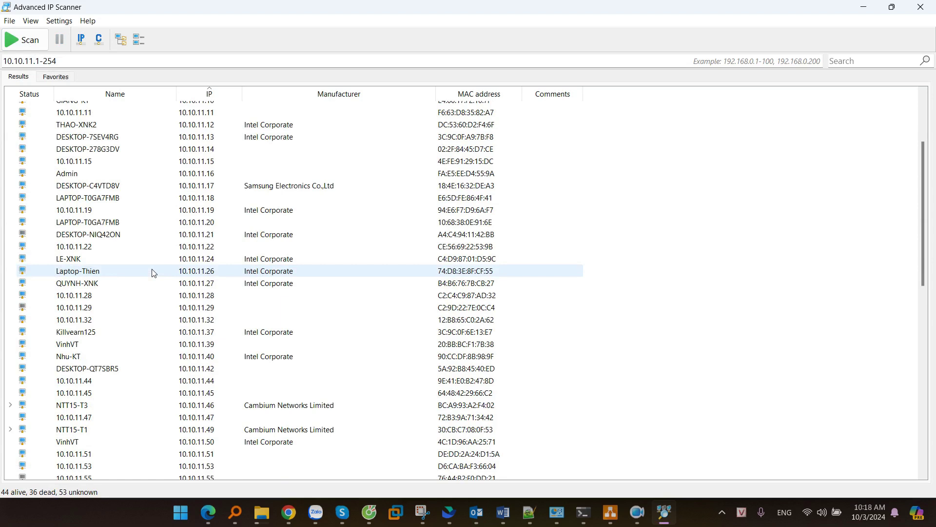
{"action": "scroll", "coordinate": [152, 273], "scroll_direction": "down", "scroll_amount": 6}
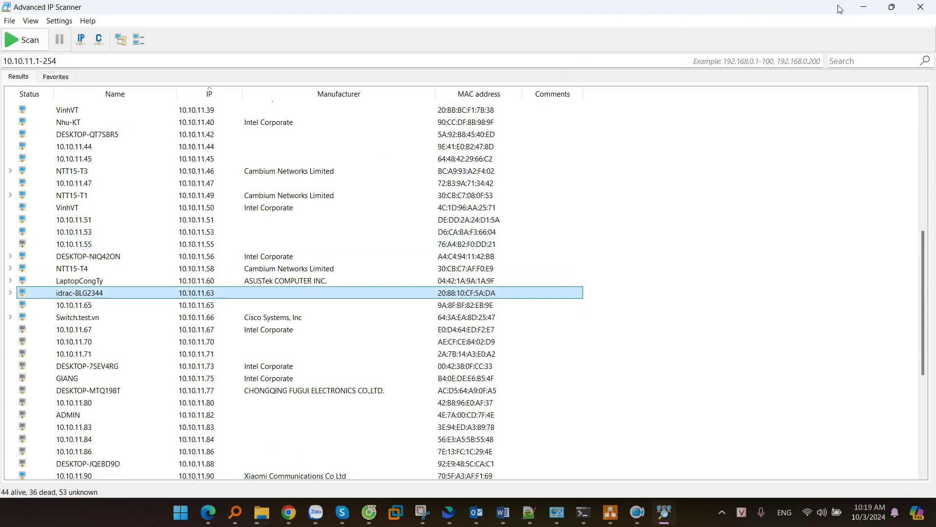
{"action": "double_click", "coordinate": [739, 8]}
{"action": "left_click", "coordinate": [739, 7]}
Step: Open the iDRAC address 10.10.11.63 in a new browser tab
{"action": "left_click", "coordinate": [178, 12]}
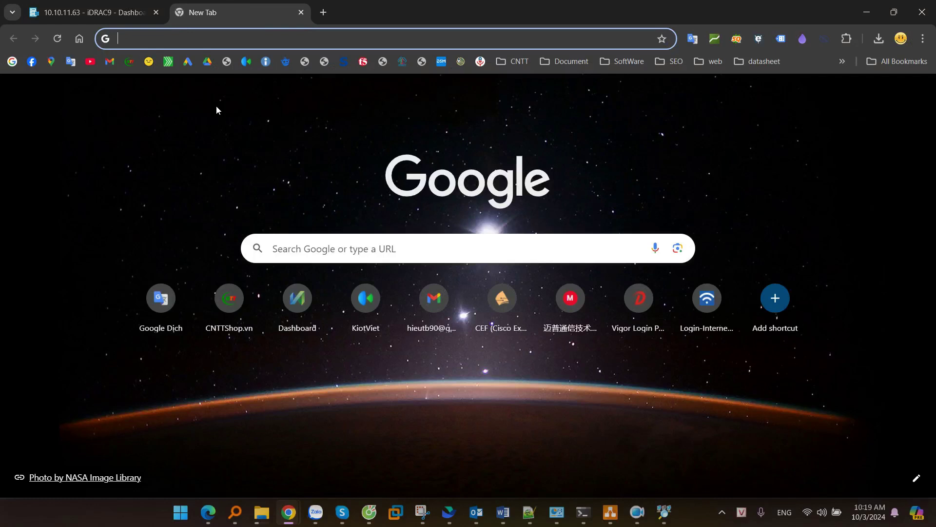
{"action": "type", "text": "10.10"}
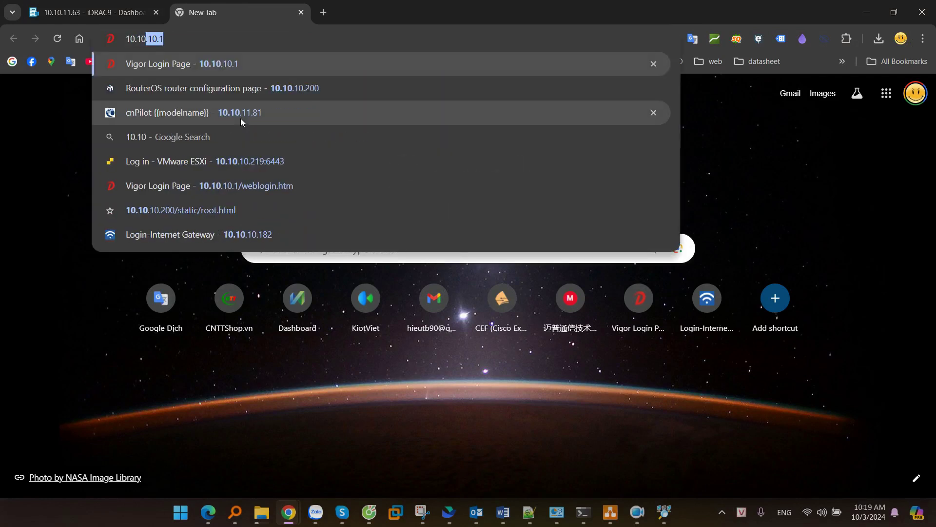
{"action": "type", "text": ".11.63"}
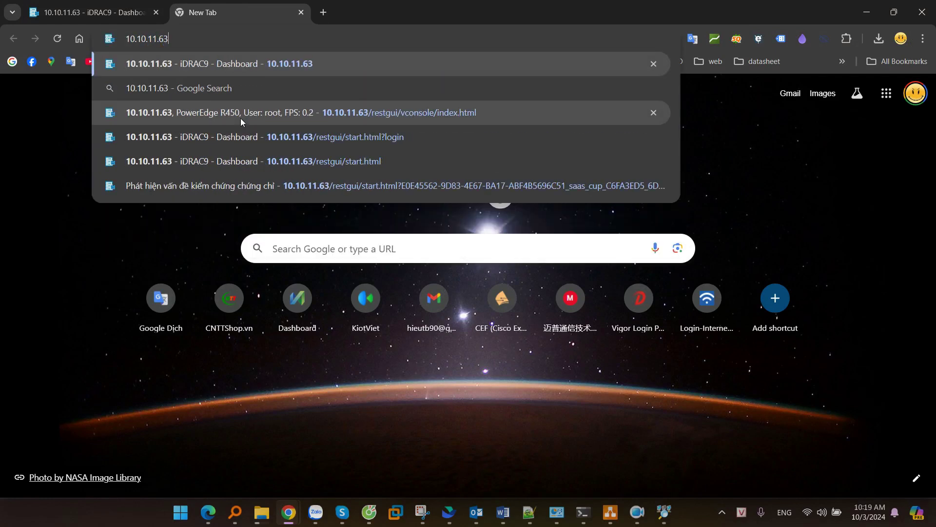
{"action": "key", "text": "Return"}
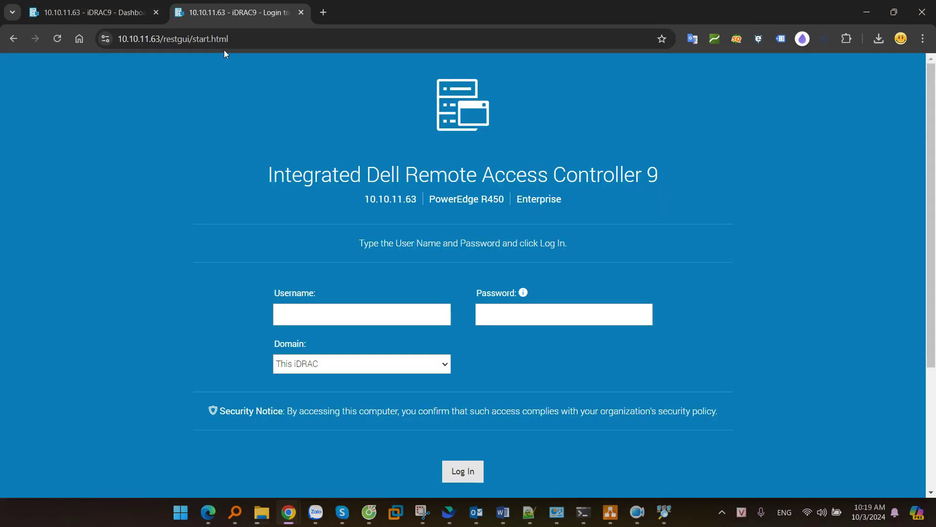
Step: Log in to iDRAC as root with the default password from the server's label photo in Snipping Tool
{"action": "left_click", "coordinate": [328, 321]}
{"action": "type", "text": "root"}
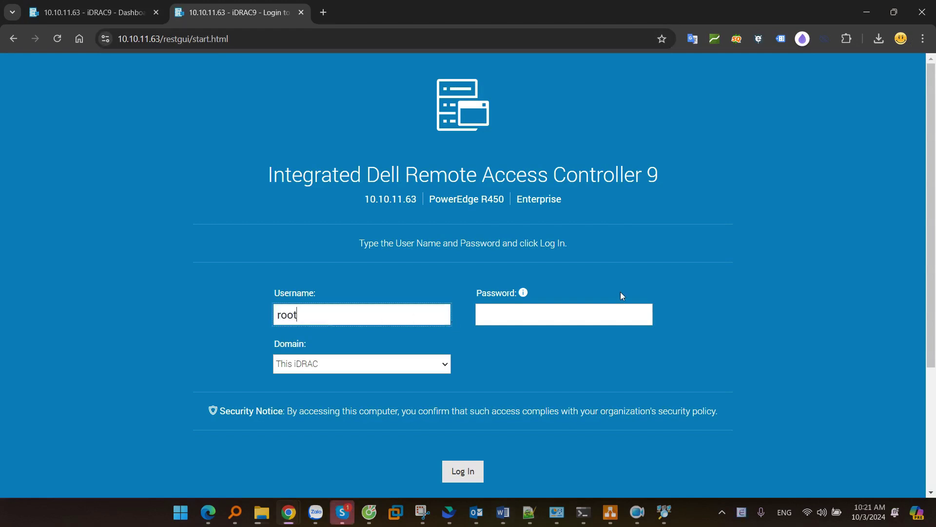
{"action": "key", "text": "ctrl+a"}
{"action": "left_click", "coordinate": [422, 512]}
{"action": "mouse_move", "coordinate": [445, 317]}
{"action": "left_mouse_down"}
{"action": "mouse_move", "coordinate": [490, 317]}
{"action": "mouse_move", "coordinate": [473, 323]}
{"action": "left_mouse_up"}
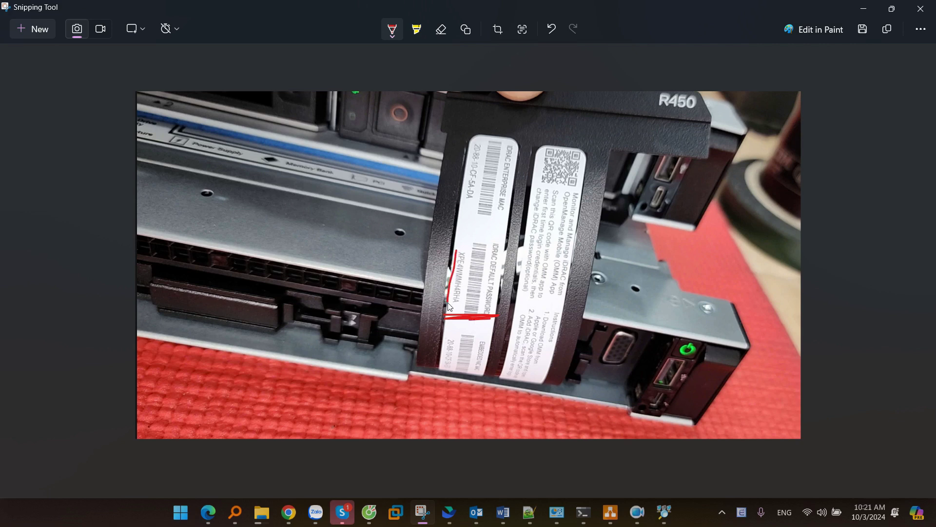
{"action": "left_click_drag", "start_coordinate": [449, 301], "coordinate": [450, 300]}
{"action": "key", "text": "alt+Tab"}
{"action": "left_click", "coordinate": [546, 316]}
{"action": "key", "text": "ctrl+v"}
{"action": "left_click", "coordinate": [458, 471]}
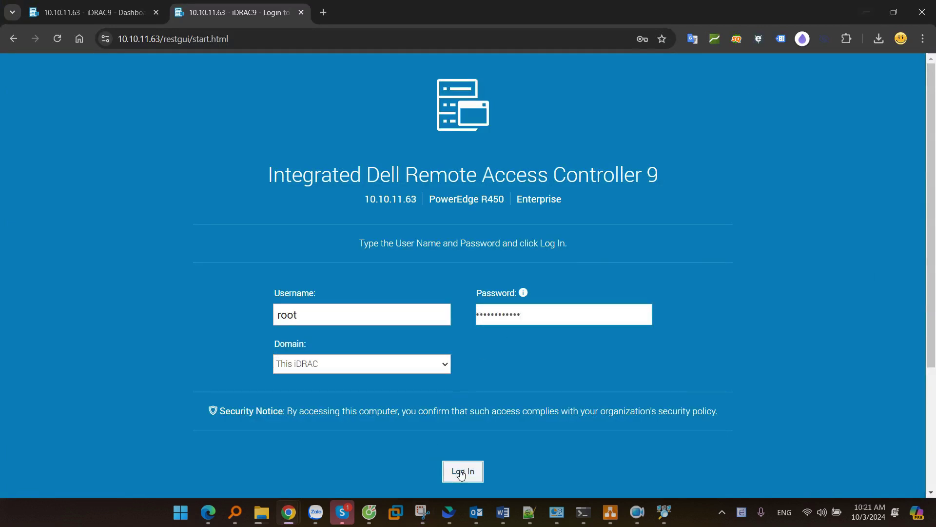
Step: Choose Keep Default Password in the default password warning and continue to the dashboard
{"action": "left_click", "coordinate": [509, 369]}
{"action": "scroll", "coordinate": [398, 312], "scroll_direction": "down", "scroll_amount": 3}
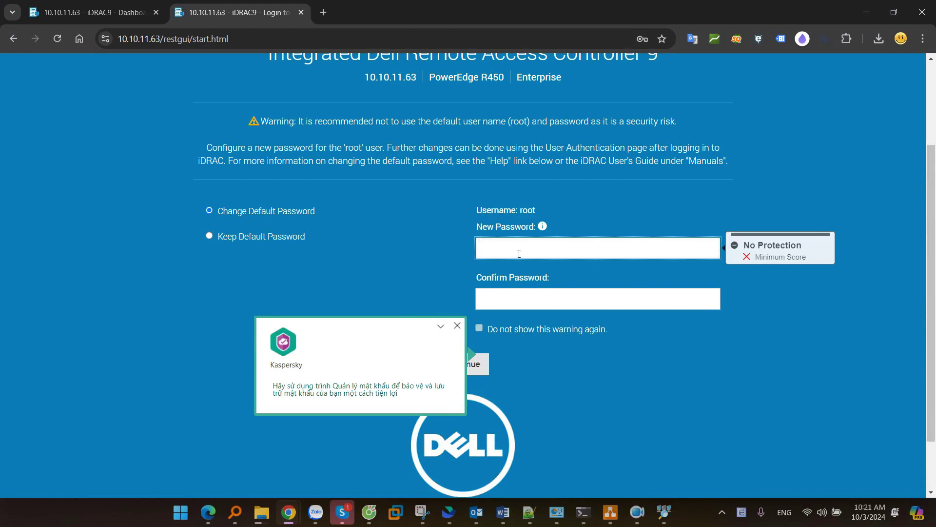
{"action": "left_click", "coordinate": [209, 236]}
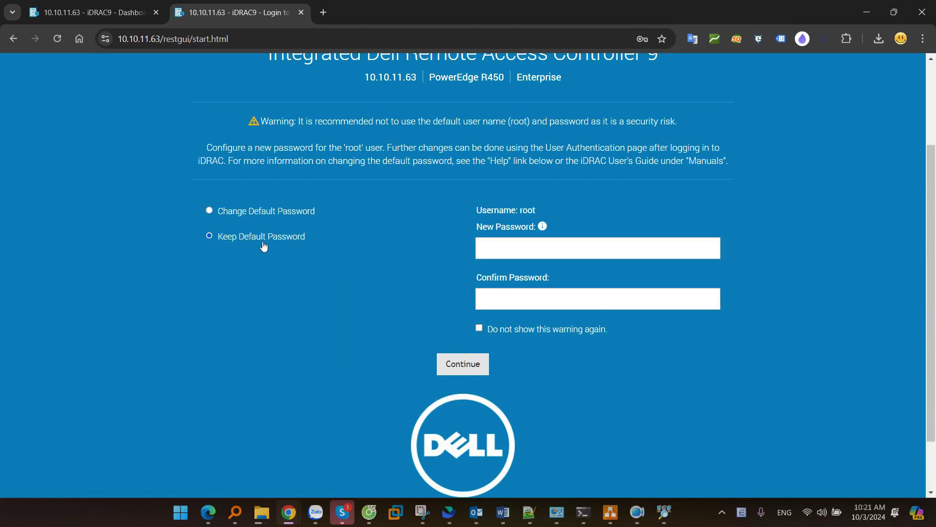
{"action": "left_click", "coordinate": [464, 365]}
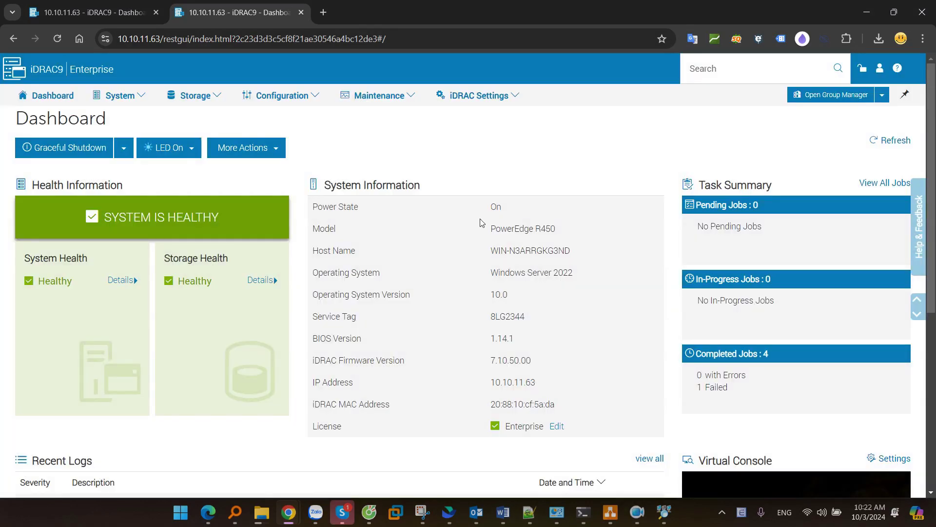
Step: Open the IPv4 configuration from the iDRAC Settings overview
{"action": "key", "text": "alt+Tab"}
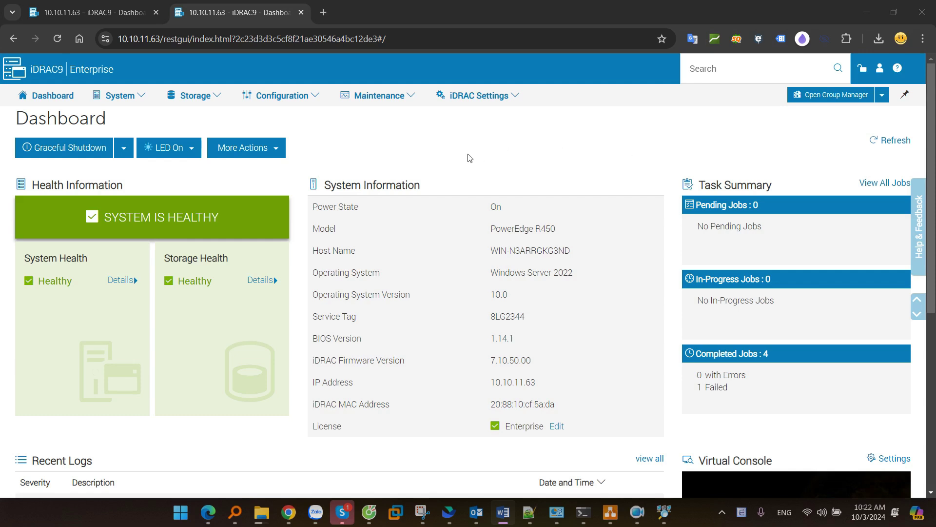
{"action": "left_click", "coordinate": [516, 149]}
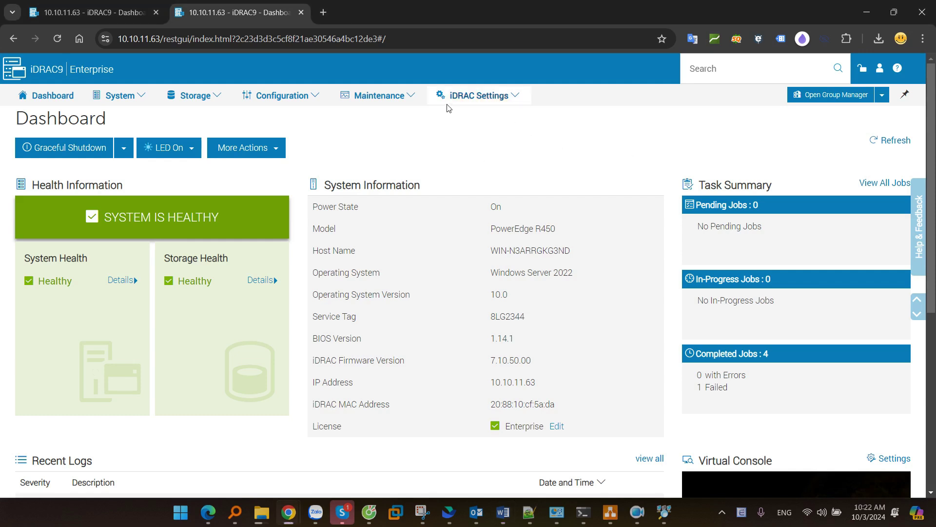
{"action": "left_click", "coordinate": [473, 99]}
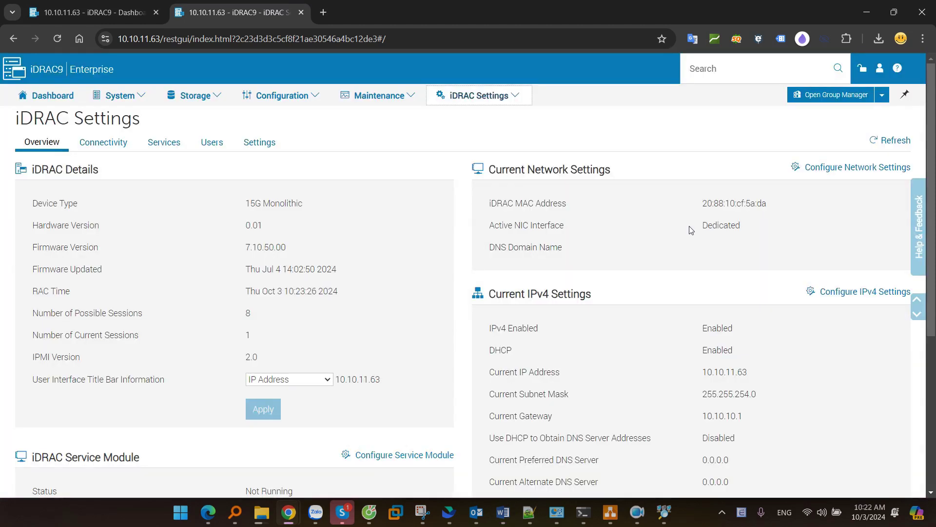
{"action": "left_click_drag", "start_coordinate": [795, 295], "coordinate": [908, 294]}
{"action": "left_click", "coordinate": [858, 293]}
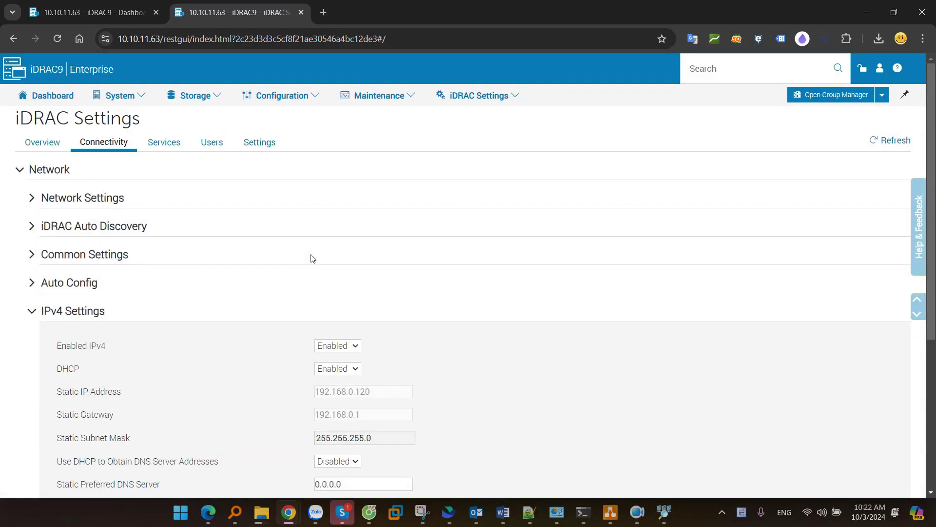
Step: Disable DHCP in the IPv4 settings and set the static IP address to 10.10.11.63
{"action": "scroll", "coordinate": [313, 258], "scroll_direction": "down", "scroll_amount": 2}
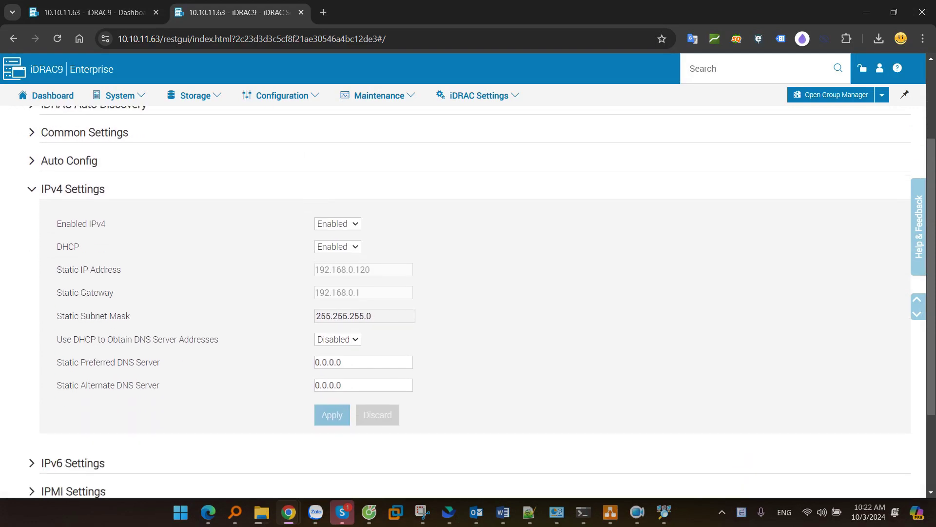
{"action": "left_click", "coordinate": [335, 246]}
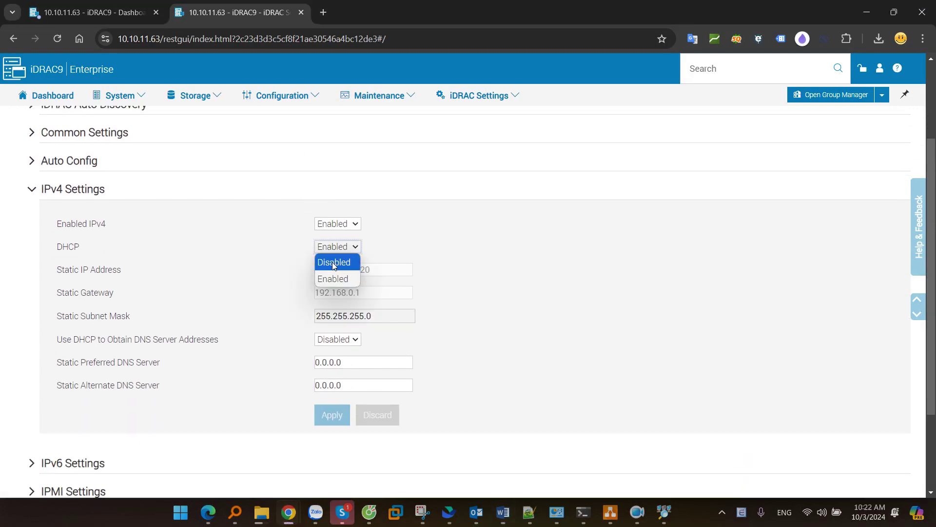
{"action": "left_click", "coordinate": [340, 263]}
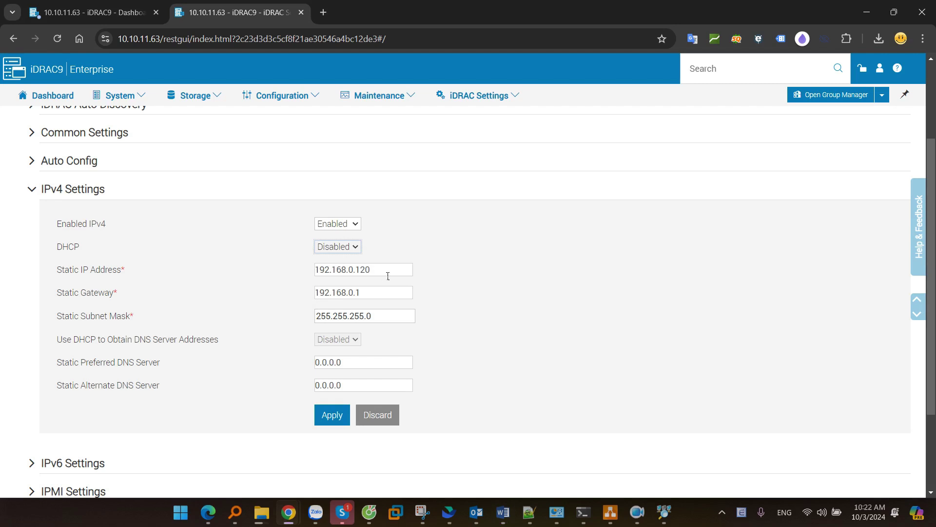
{"action": "left_click_drag", "start_coordinate": [388, 276], "coordinate": [301, 275]}
{"action": "left_click_drag", "start_coordinate": [371, 296], "coordinate": [315, 293]}
{"action": "left_click_drag", "start_coordinate": [375, 317], "coordinate": [297, 316]}
{"action": "left_click_drag", "start_coordinate": [376, 270], "coordinate": [292, 266]}
{"action": "type", "text": "10"}
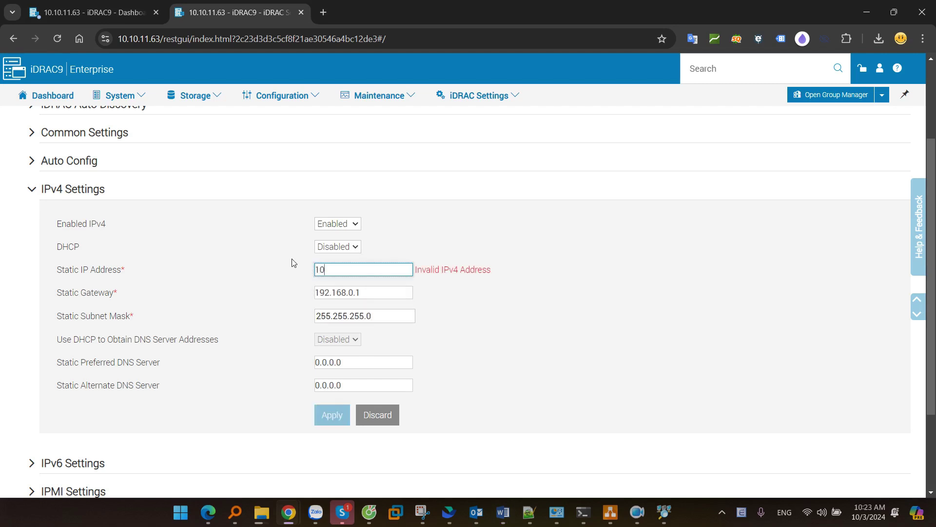
{"action": "type", "text": ".10.11.63"}
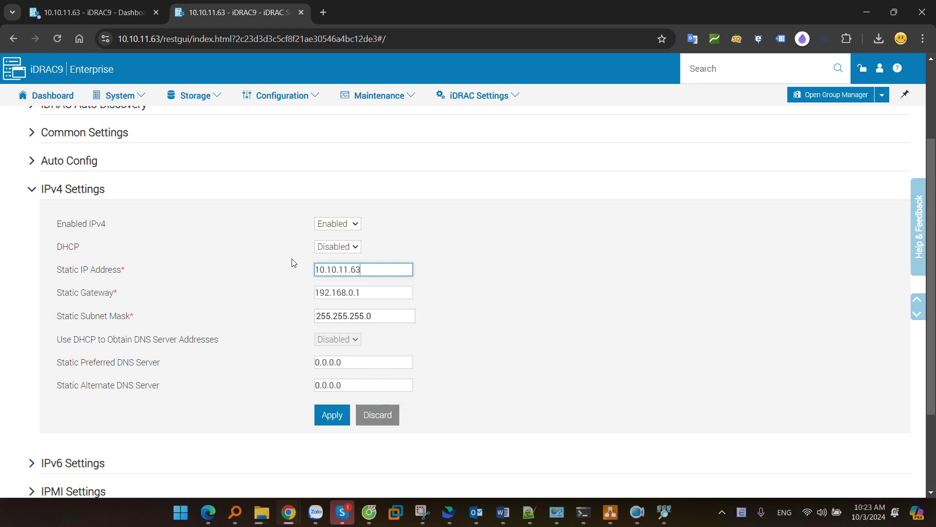
Step: Set the static gateway to 10.10.10.1 and the subnet mask to 255.255.248.0, and apply the IPv4 settings
{"action": "key", "text": "Tab"}
{"action": "type", "text": "1"}
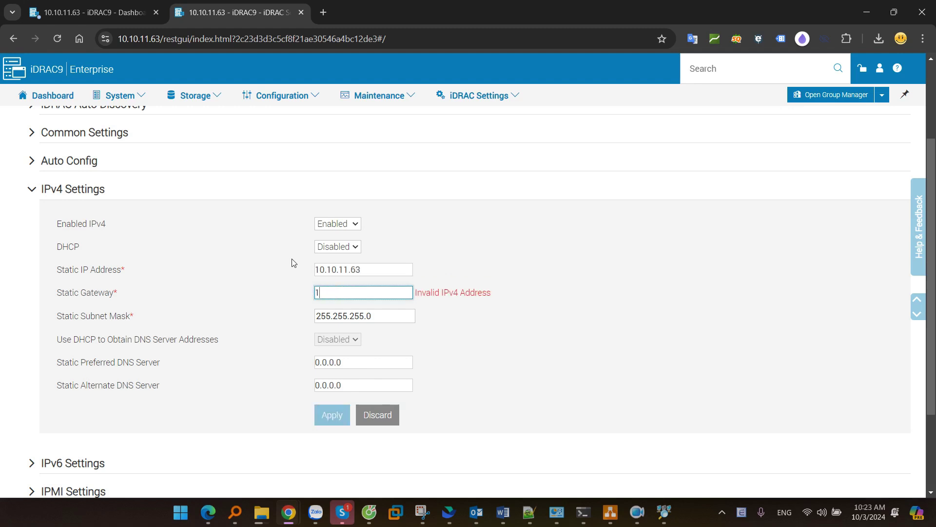
{"action": "type", "text": "0.10.10.1"}
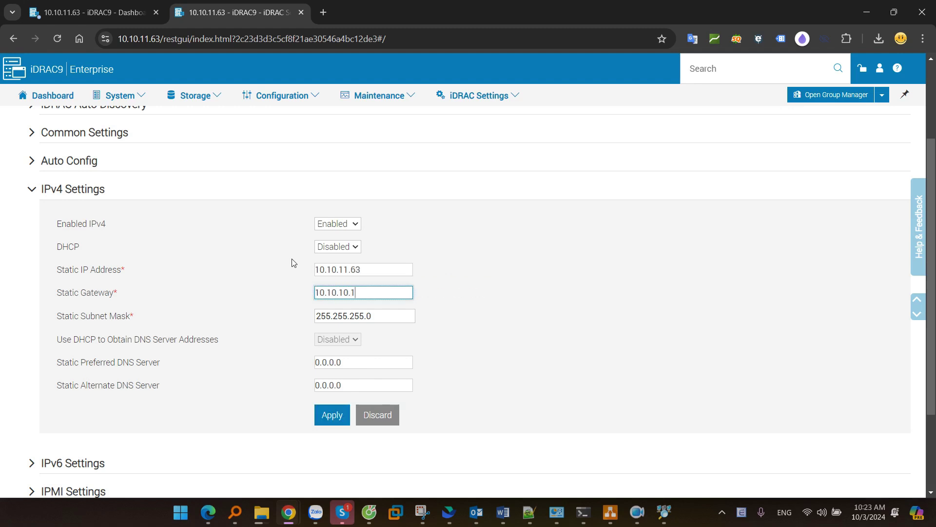
{"action": "key", "text": "Tab"}
{"action": "type", "text": "255.255"}
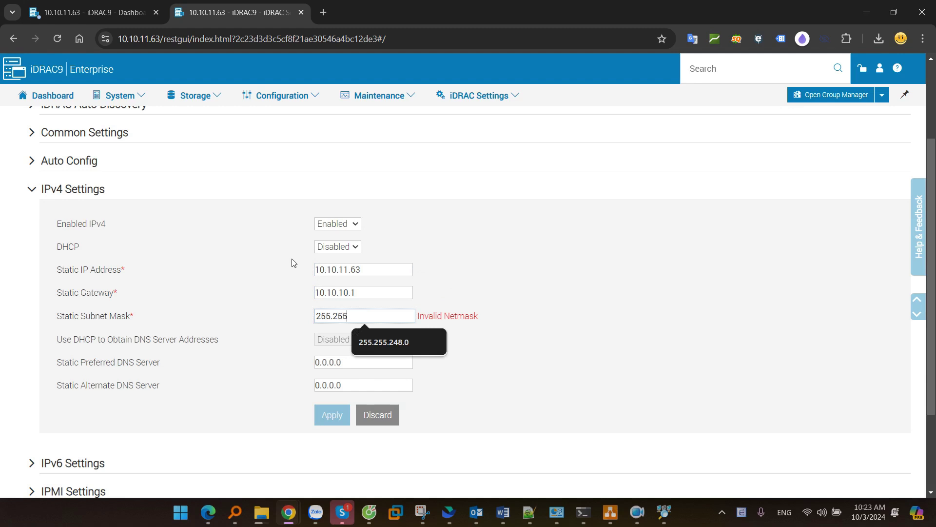
{"action": "type", "text": ".248.0"}
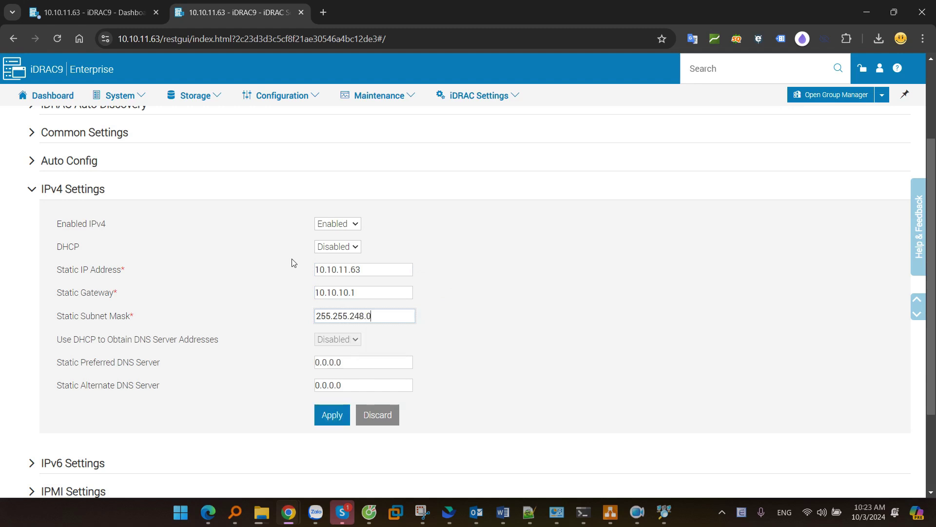
{"action": "left_click", "coordinate": [327, 418]}
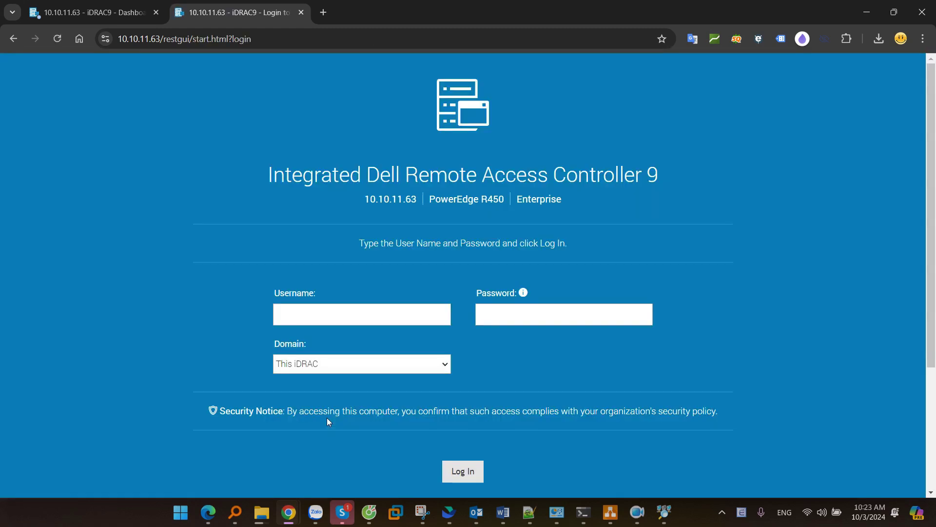
Step: Log back in to iDRAC as root with the account password
{"action": "left_click", "coordinate": [375, 323]}
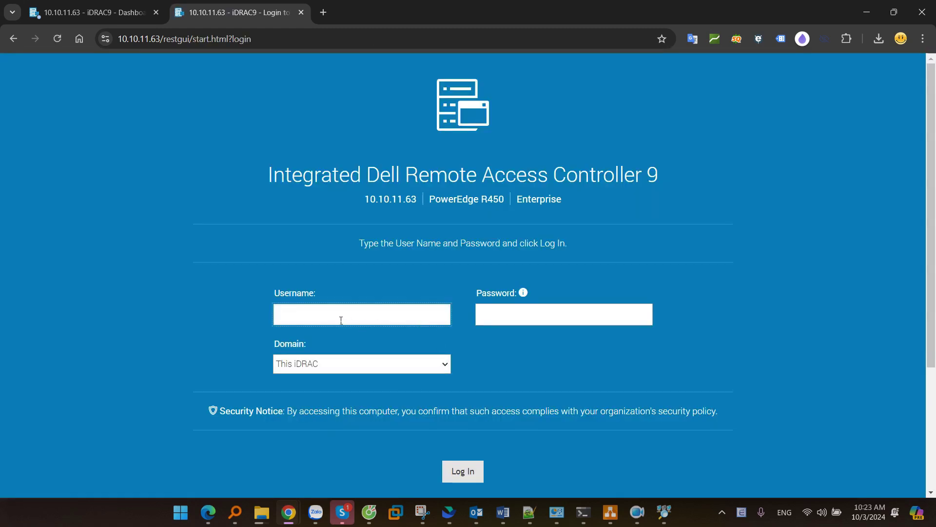
{"action": "type", "text": "root"}
{"action": "key", "text": "Tab"}
{"action": "key", "text": "ctrl+v"}
{"action": "left_click", "coordinate": [456, 470]}
Step: Keep the default password and continue past the warning to the dashboard
{"action": "left_click", "coordinate": [260, 357]}
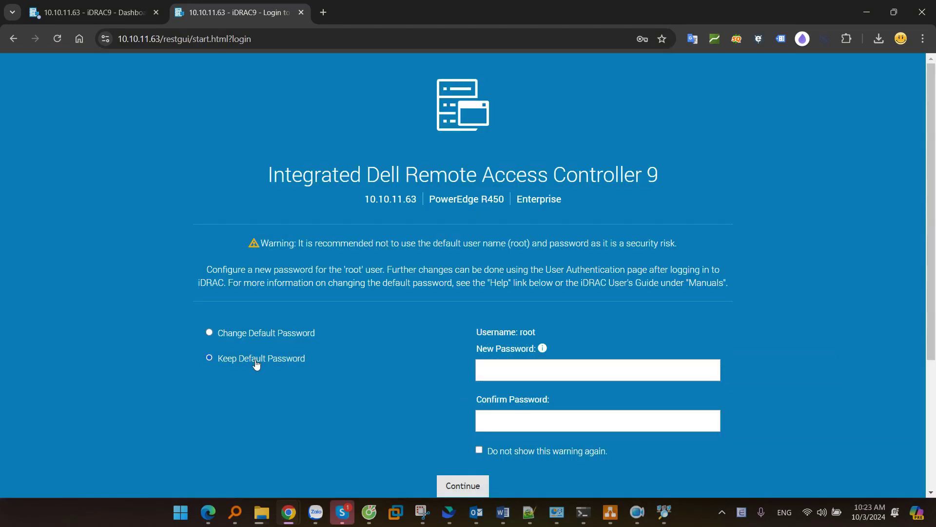
{"action": "scroll", "coordinate": [451, 432], "scroll_direction": "down", "scroll_amount": 3}
{"action": "left_click", "coordinate": [464, 364]}
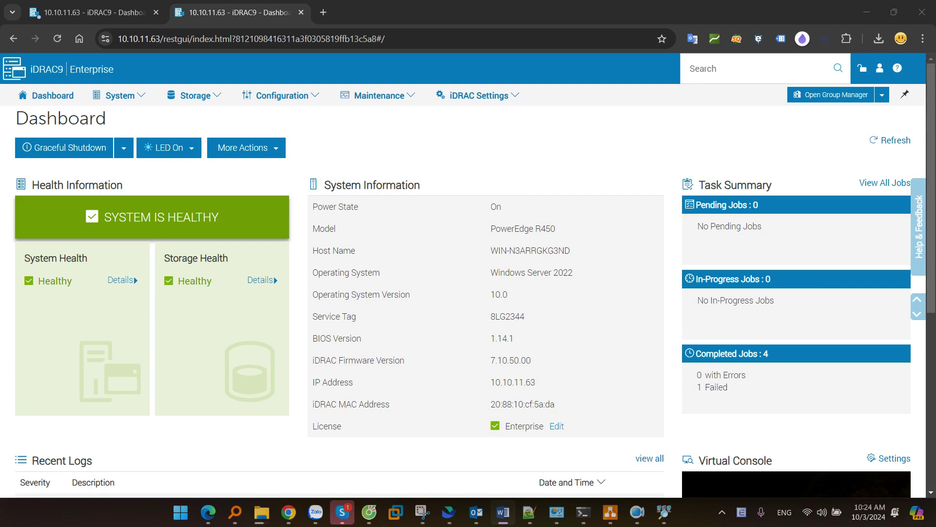
Step: Examine the dashboard's health information, recent logs and system information, including the operating system, iDRAC firmware version and license
{"action": "left_click", "coordinate": [421, 200]}
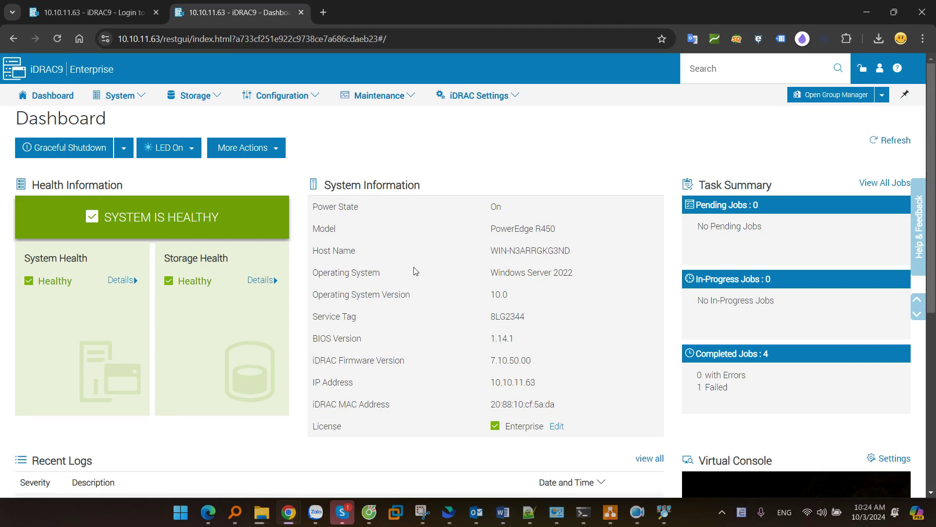
{"action": "left_click_drag", "start_coordinate": [36, 191], "coordinate": [124, 188]}
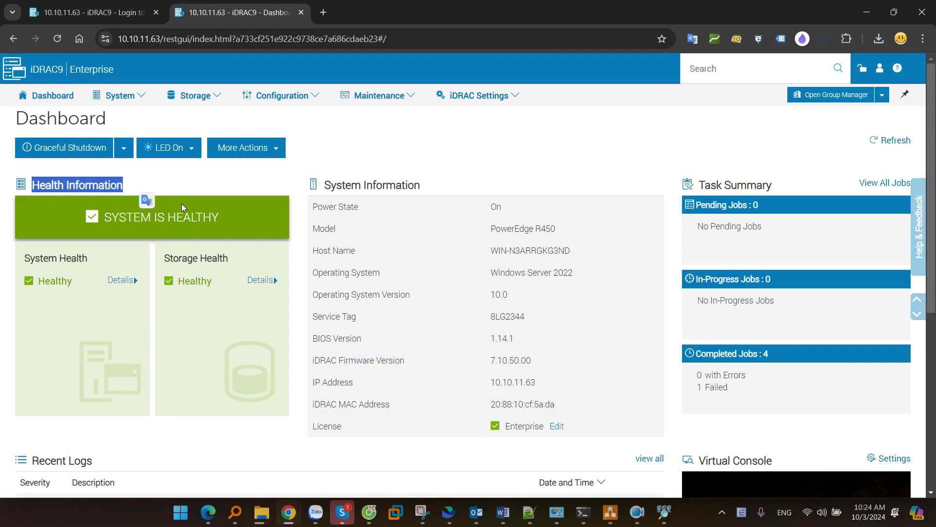
{"action": "scroll", "coordinate": [195, 271], "scroll_direction": "down", "scroll_amount": 3}
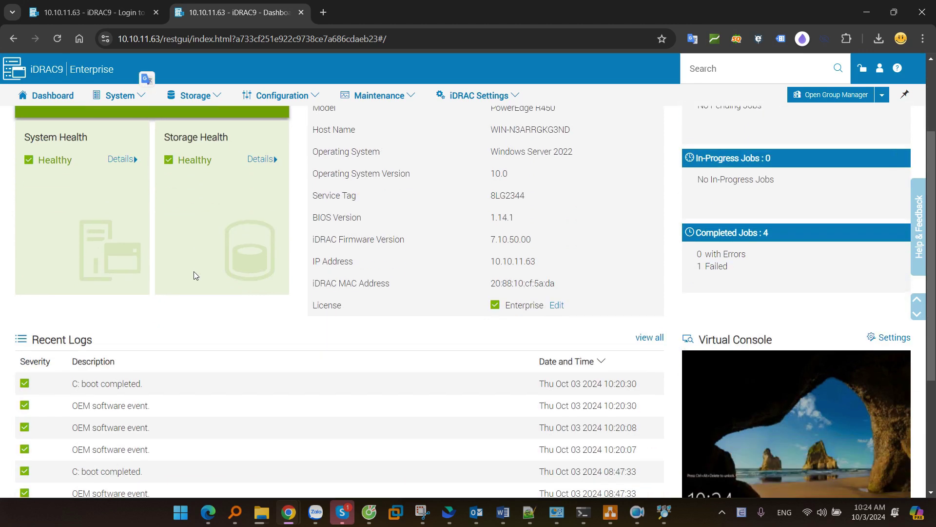
{"action": "scroll", "coordinate": [194, 271], "scroll_direction": "up", "scroll_amount": 3}
{"action": "scroll", "coordinate": [194, 271], "scroll_direction": "down", "scroll_amount": 5}
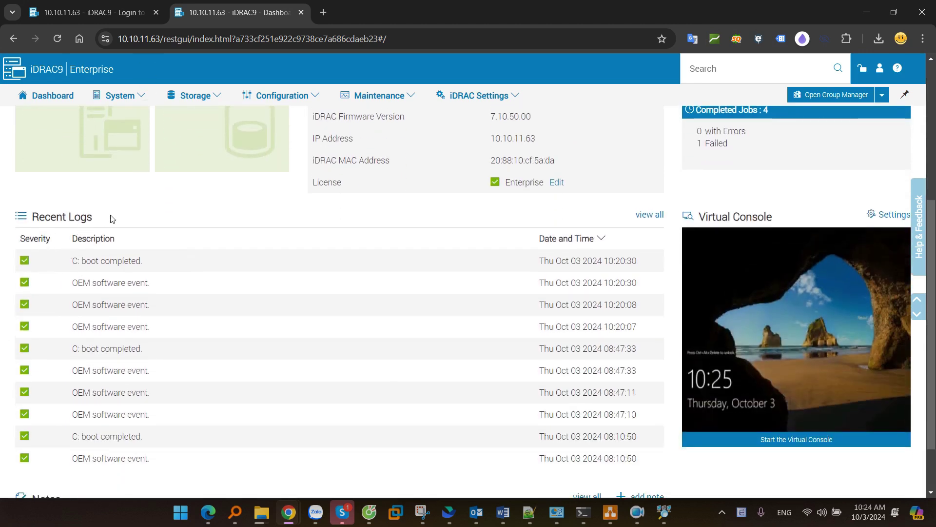
{"action": "left_click_drag", "start_coordinate": [112, 219], "coordinate": [30, 219]}
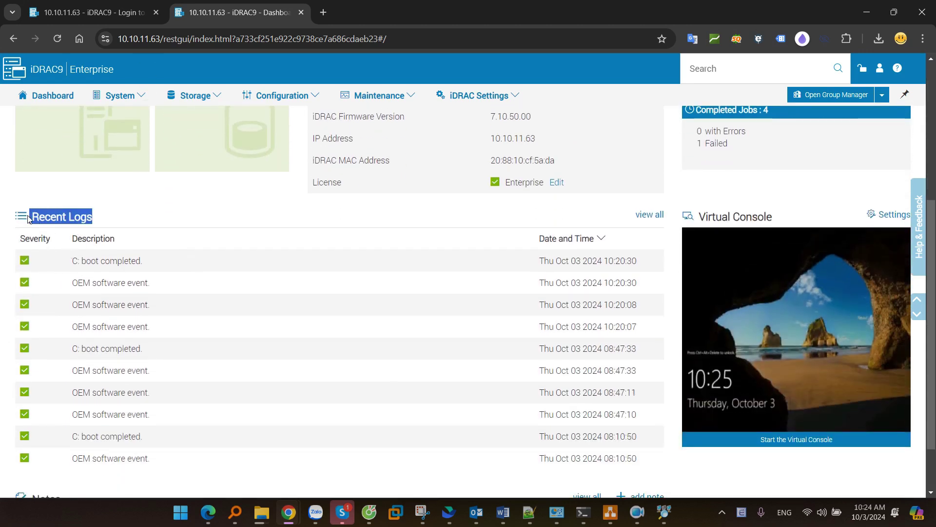
{"action": "scroll", "coordinate": [204, 239], "scroll_direction": "up", "scroll_amount": 1}
{"action": "scroll", "coordinate": [204, 239], "scroll_direction": "up", "scroll_amount": 4}
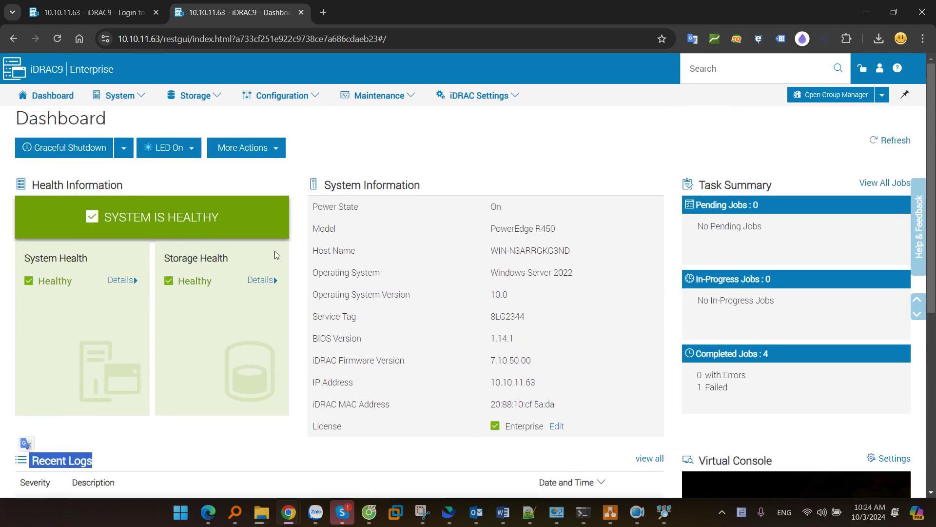
{"action": "left_click_drag", "start_coordinate": [489, 272], "coordinate": [579, 277]}
{"action": "left_click_drag", "start_coordinate": [537, 316], "coordinate": [527, 382]}
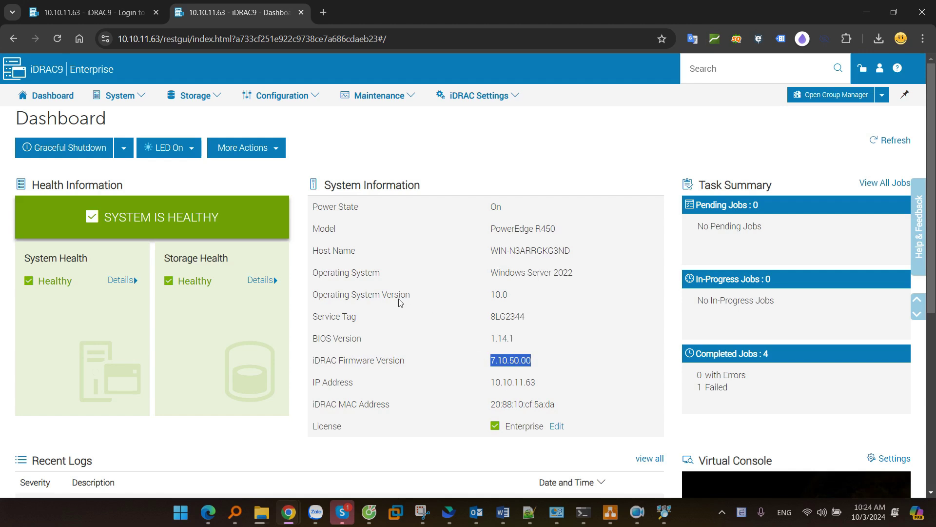
{"action": "left_click_drag", "start_coordinate": [317, 426], "coordinate": [567, 429]}
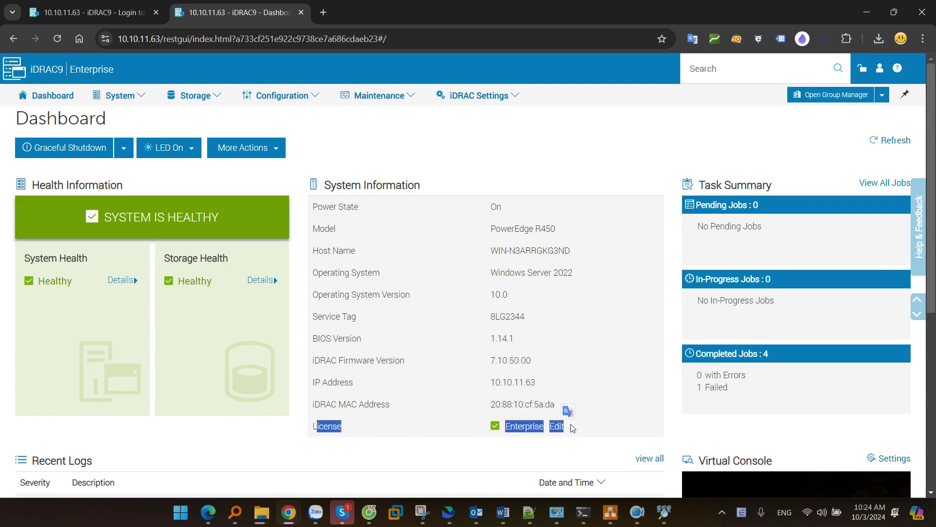
{"action": "left_click", "coordinate": [599, 382]}
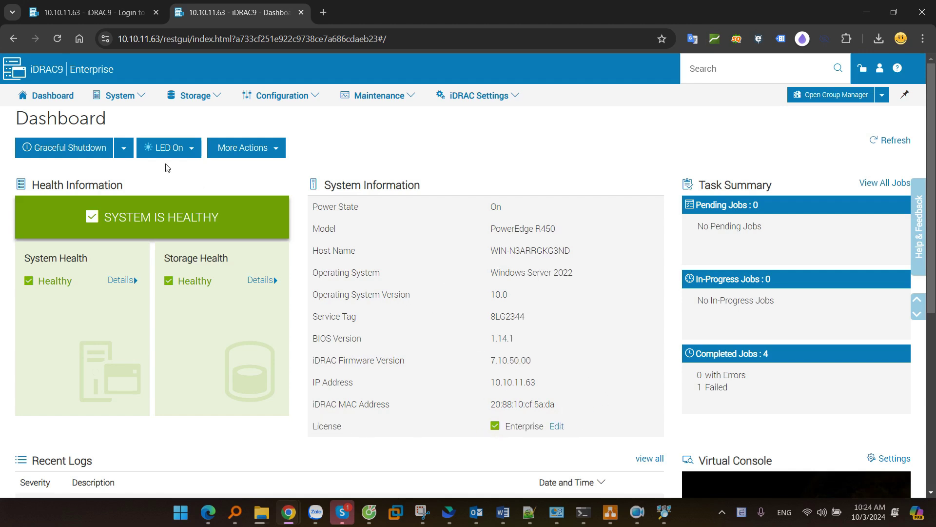
Step: Review the available system power options and the additional actions on the dashboard
{"action": "left_click", "coordinate": [124, 148]}
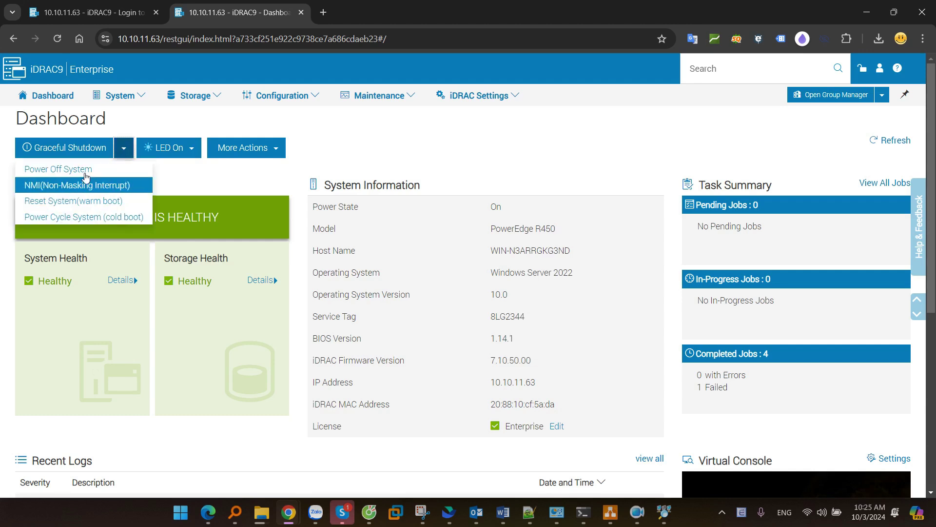
{"action": "left_click", "coordinate": [225, 149]}
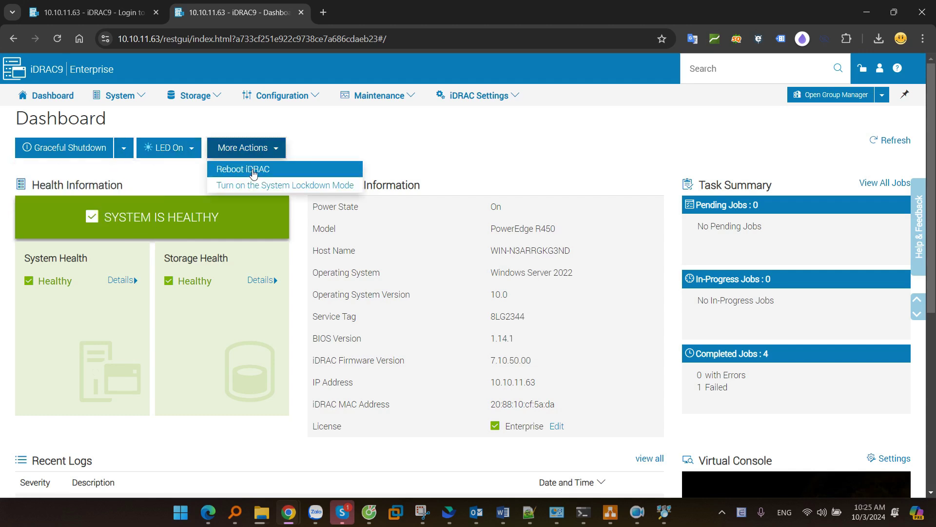
{"action": "left_click", "coordinate": [559, 240]}
Step: Launch the server's Virtual Console from the dashboard and maximize its window
{"action": "scroll", "coordinate": [559, 241], "scroll_direction": "down", "scroll_amount": 1}
{"action": "scroll", "coordinate": [559, 241], "scroll_direction": "down", "scroll_amount": 4}
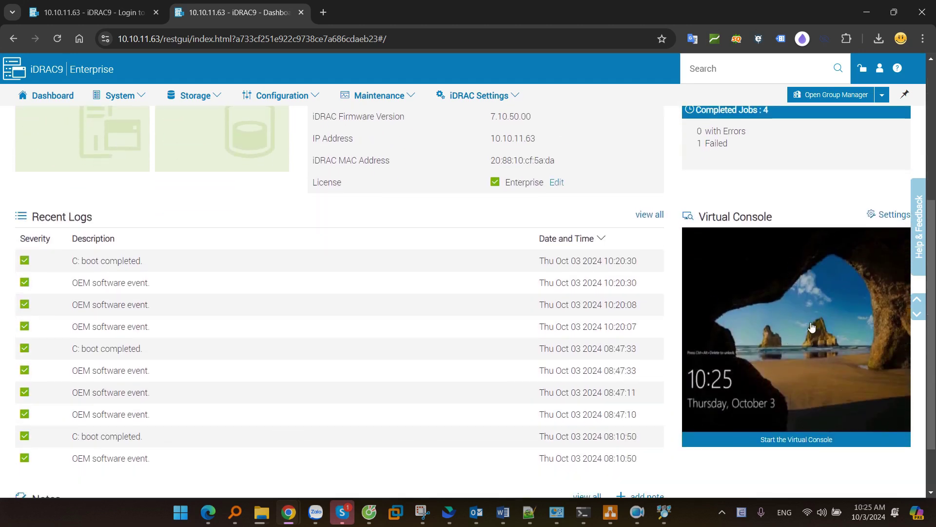
{"action": "left_click", "coordinate": [788, 284]}
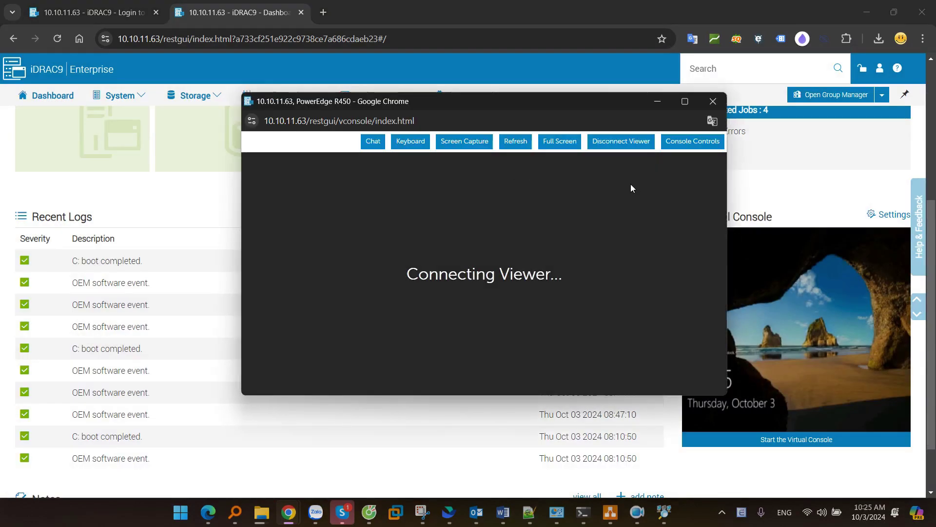
{"action": "left_click", "coordinate": [689, 101]}
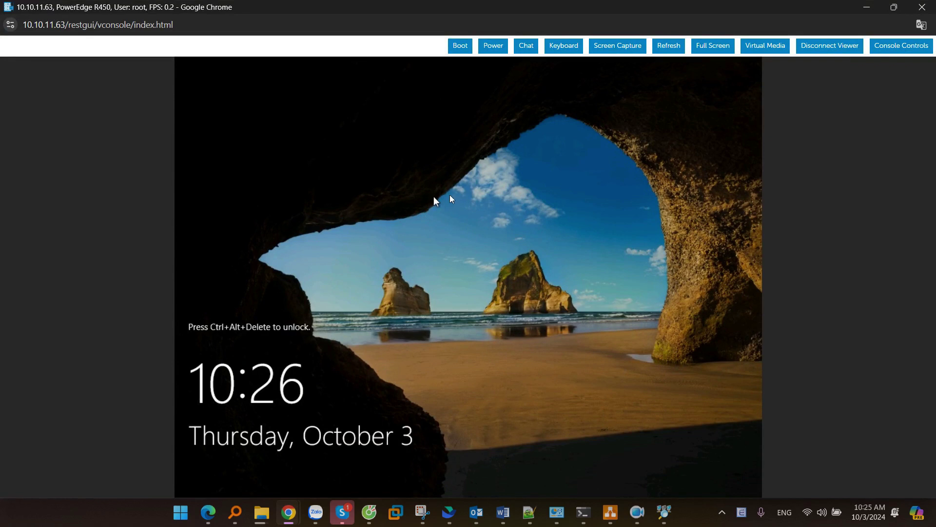
Step: Review the Boot Controls and Power Controls options of the virtual console, cancelling each without a selection
{"action": "left_click", "coordinate": [466, 48]}
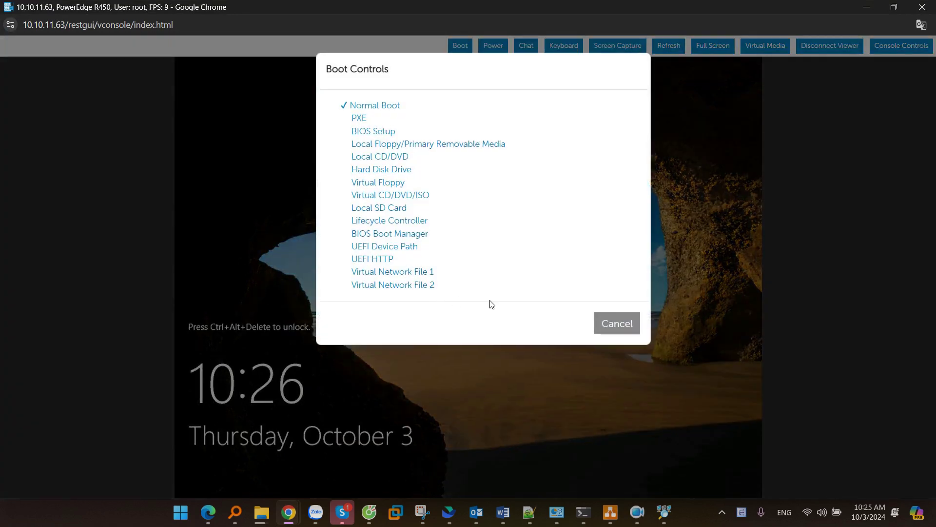
{"action": "left_click", "coordinate": [605, 319]}
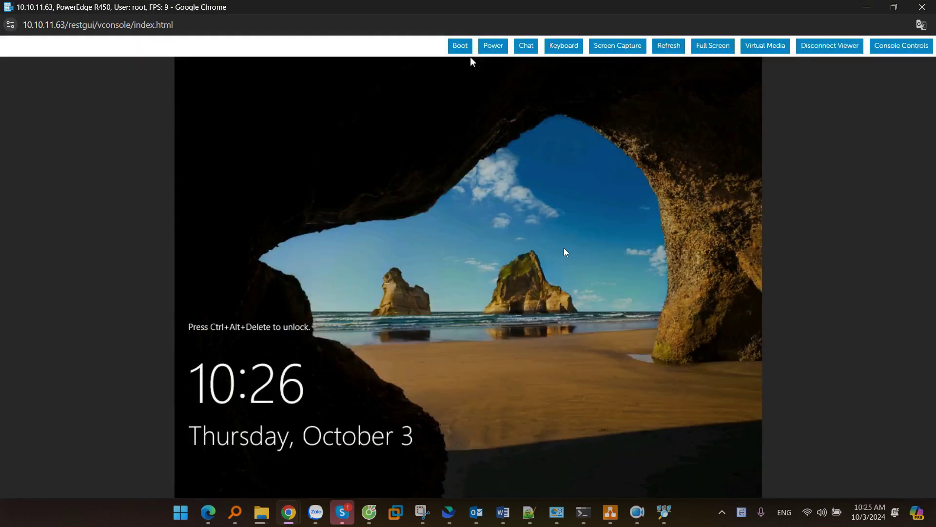
{"action": "left_click", "coordinate": [497, 48]}
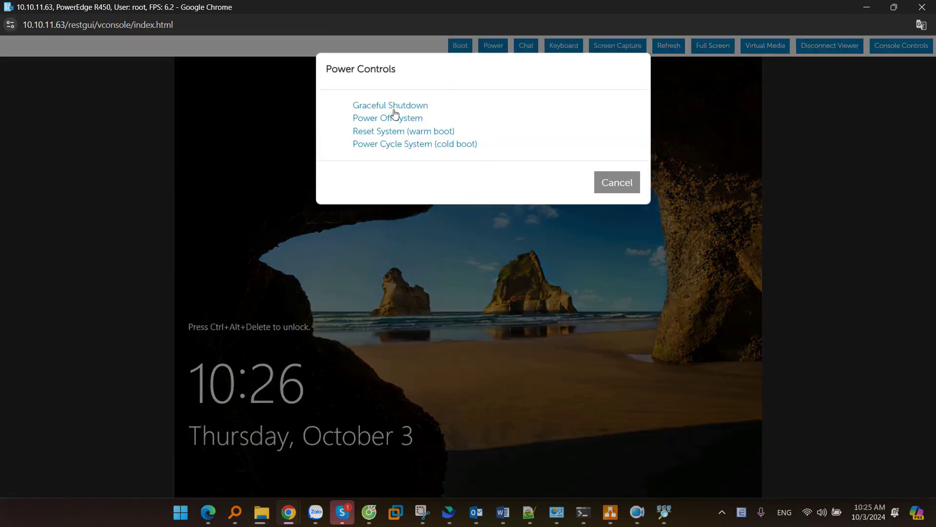
{"action": "left_click", "coordinate": [625, 184]}
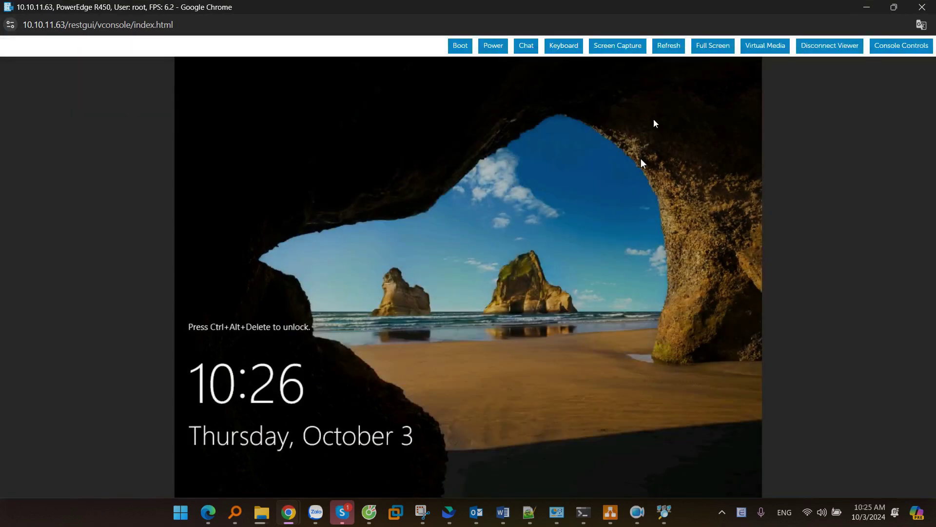
Step: Open the Virtual Media settings in the virtual console and connect virtual media
{"action": "left_click", "coordinate": [765, 45]}
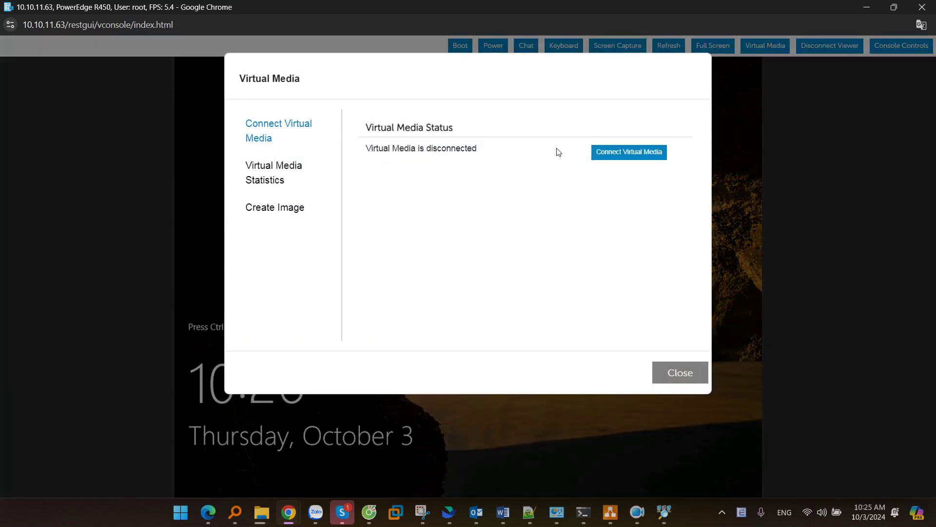
{"action": "key", "text": "alt+Tab"}
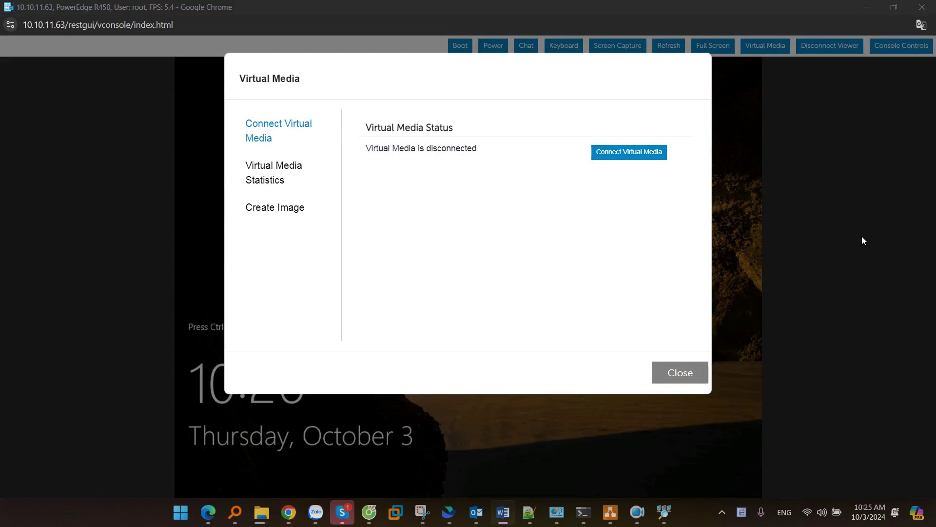
{"action": "left_click", "coordinate": [626, 157]}
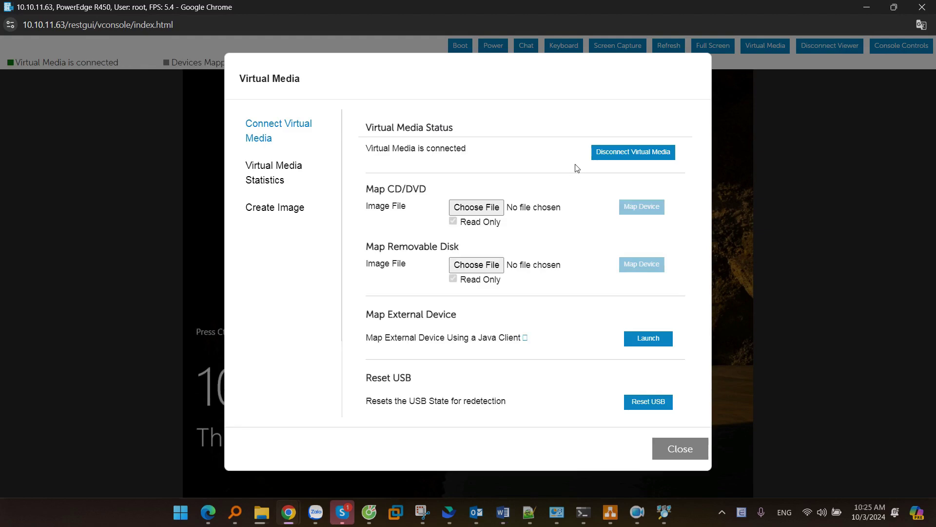
Step: Map Windows Server 2022.iso from the OS folder on Data1 (E:) as the virtual CD/DVD and close the Virtual Media dialog
{"action": "left_click", "coordinate": [486, 206]}
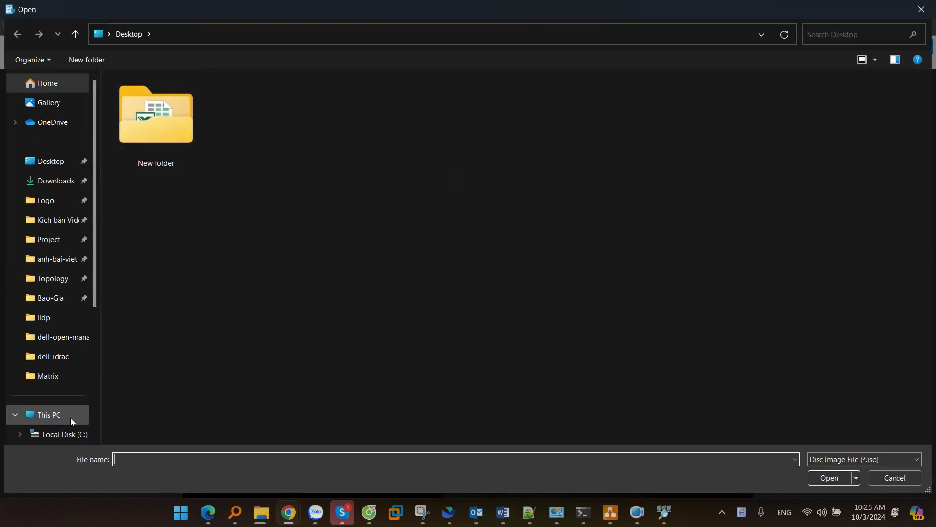
{"action": "scroll", "coordinate": [70, 417], "scroll_direction": "down", "scroll_amount": 3}
{"action": "left_click", "coordinate": [67, 295]}
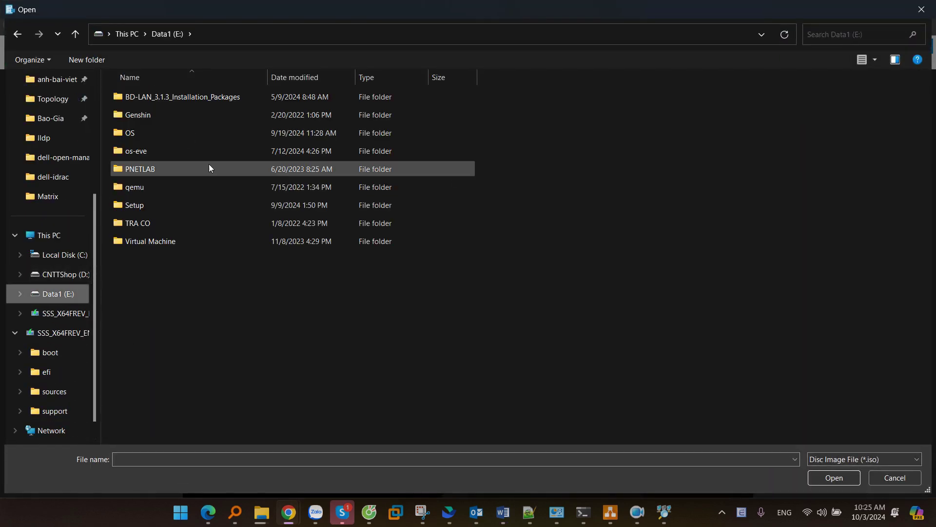
{"action": "double_click", "coordinate": [142, 130]}
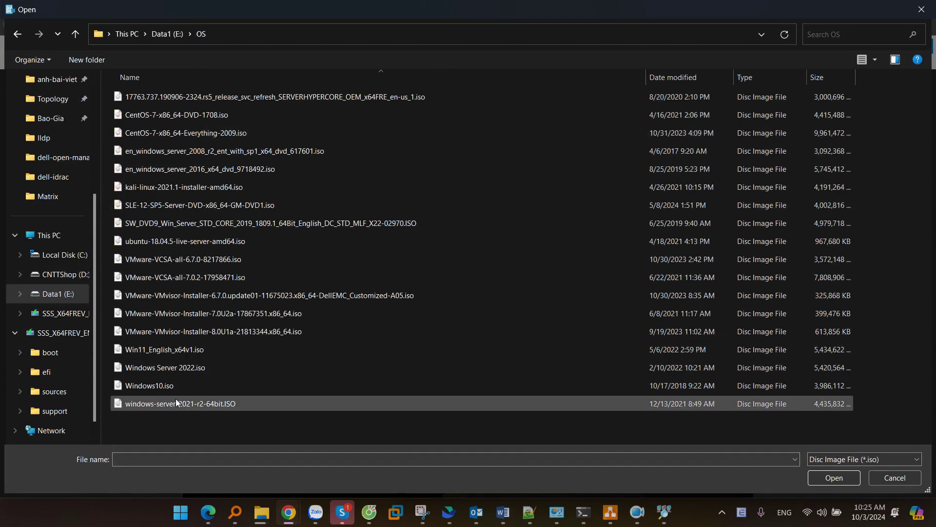
{"action": "double_click", "coordinate": [174, 366]}
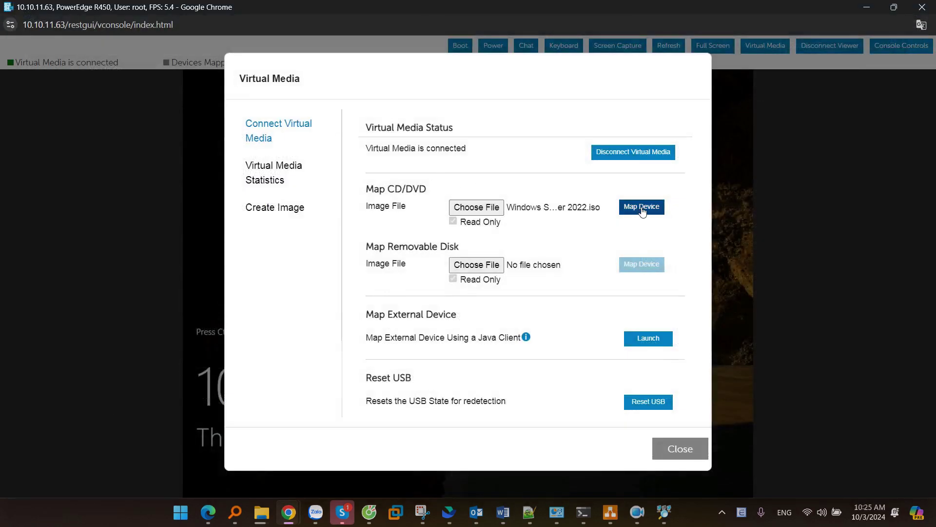
{"action": "left_click", "coordinate": [642, 208]}
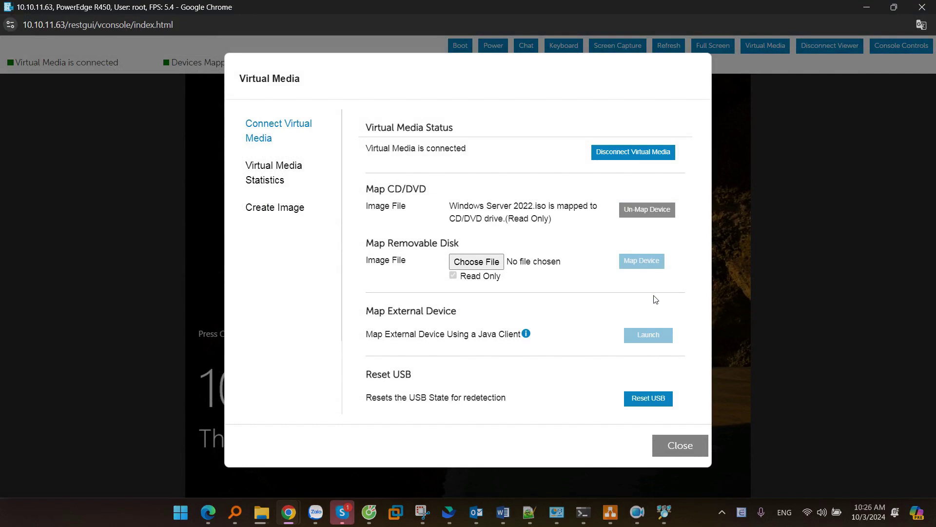
{"action": "left_click", "coordinate": [679, 445]}
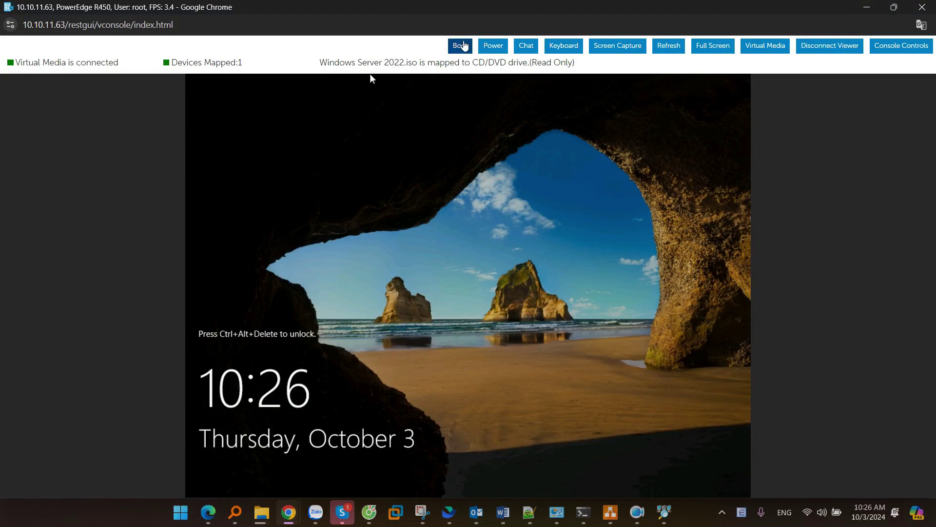
Step: Review the virtual console's boot options, including Virtual CD/DVD/ISO, and cancel without choosing one
{"action": "left_click", "coordinate": [460, 45]}
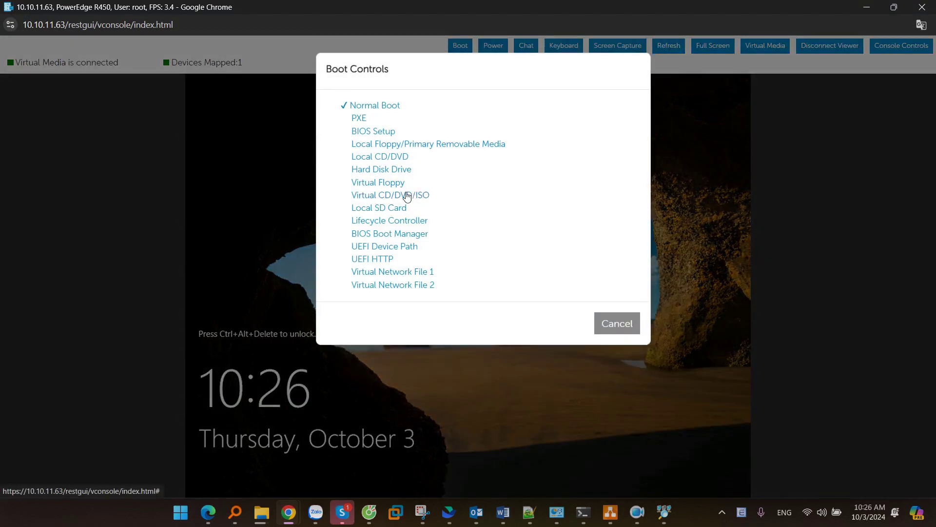
{"action": "left_click", "coordinate": [632, 328]}
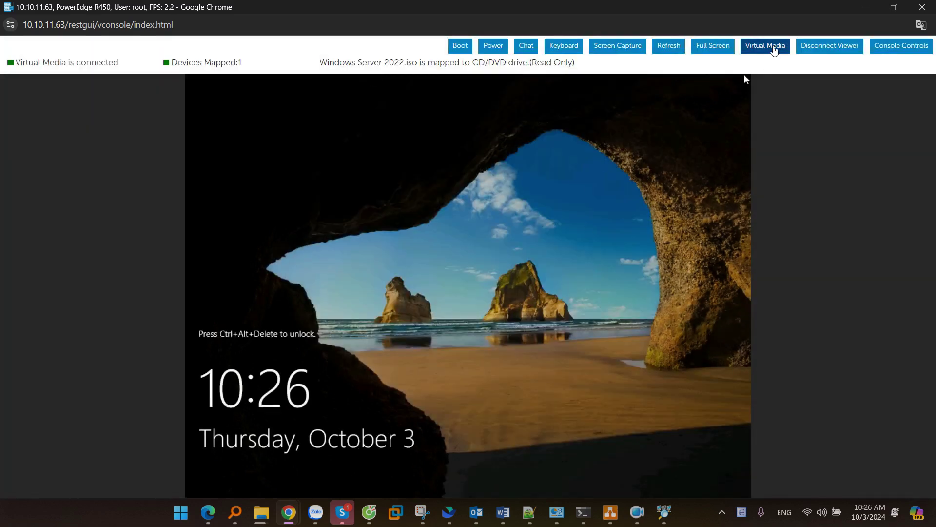
Step: Disconnect the virtual media, confirming that all devices are unmapped, and close the virtual console window
{"action": "left_click", "coordinate": [775, 50]}
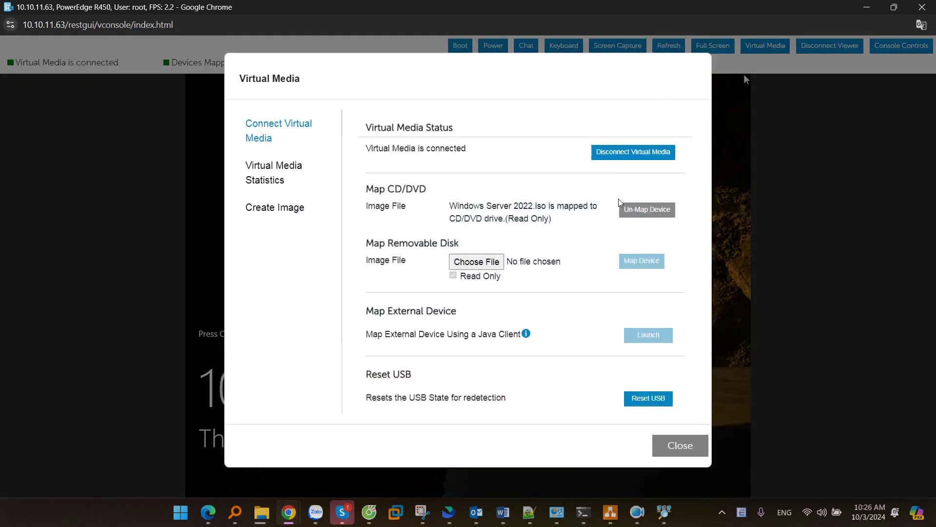
{"action": "left_click", "coordinate": [633, 154]}
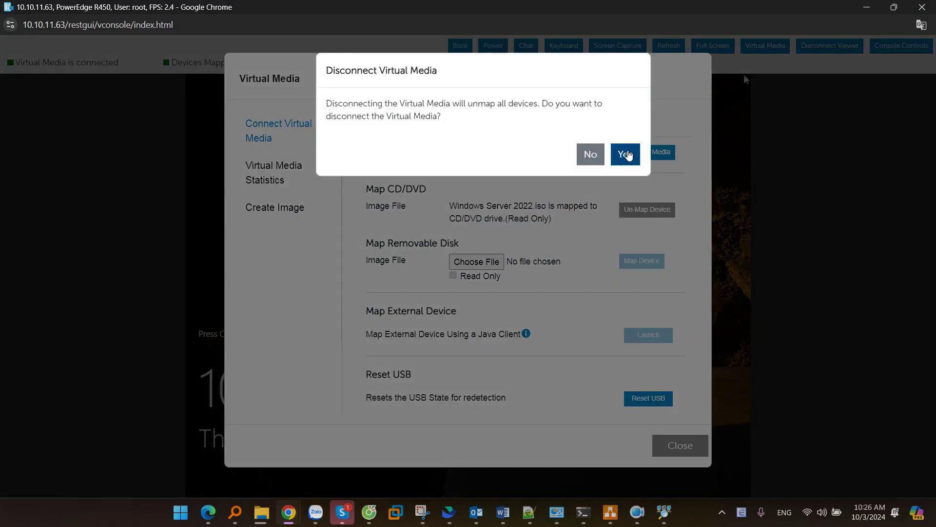
{"action": "left_click", "coordinate": [625, 154]}
{"action": "left_click", "coordinate": [681, 374]}
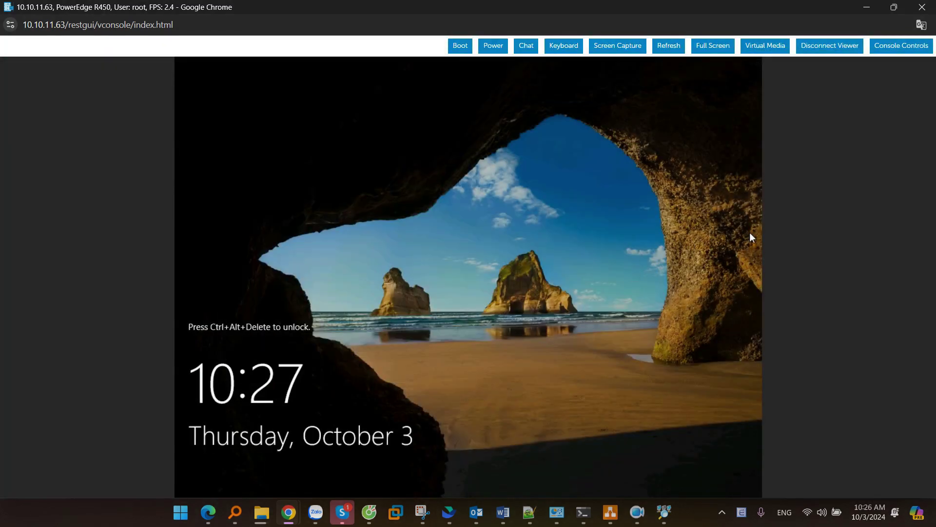
{"action": "left_click", "coordinate": [921, 9]}
Step: Examine the Virtual Console preview and the license entry in the dashboard's System Information
{"action": "mouse_move", "coordinate": [708, 220]}
{"action": "left_mouse_down"}
{"action": "mouse_move", "coordinate": [773, 217]}
{"action": "mouse_move", "coordinate": [694, 212]}
{"action": "left_mouse_up"}
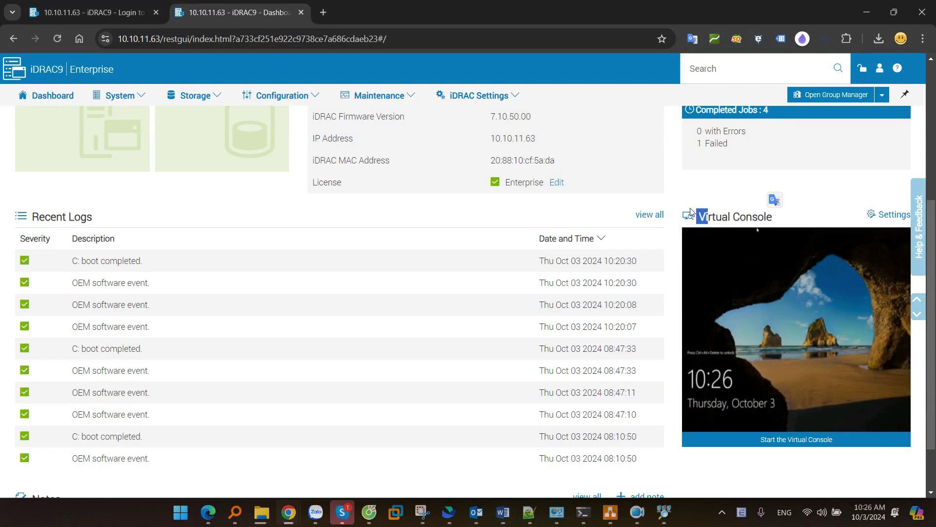
{"action": "left_click_drag", "start_coordinate": [312, 183], "coordinate": [542, 194]}
{"action": "triple_click", "coordinate": [527, 188]}
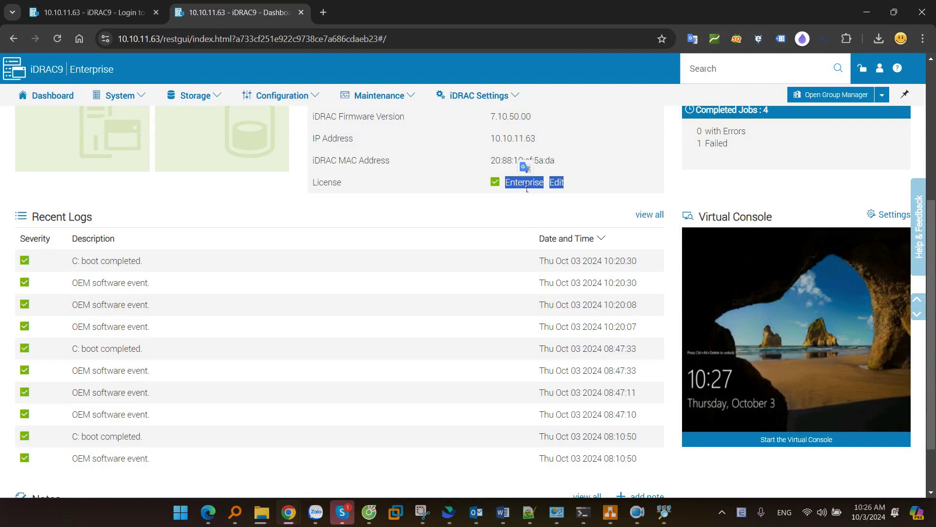
{"action": "left_click", "coordinate": [372, 211]}
{"action": "scroll", "coordinate": [373, 213], "scroll_direction": "up", "scroll_amount": 5}
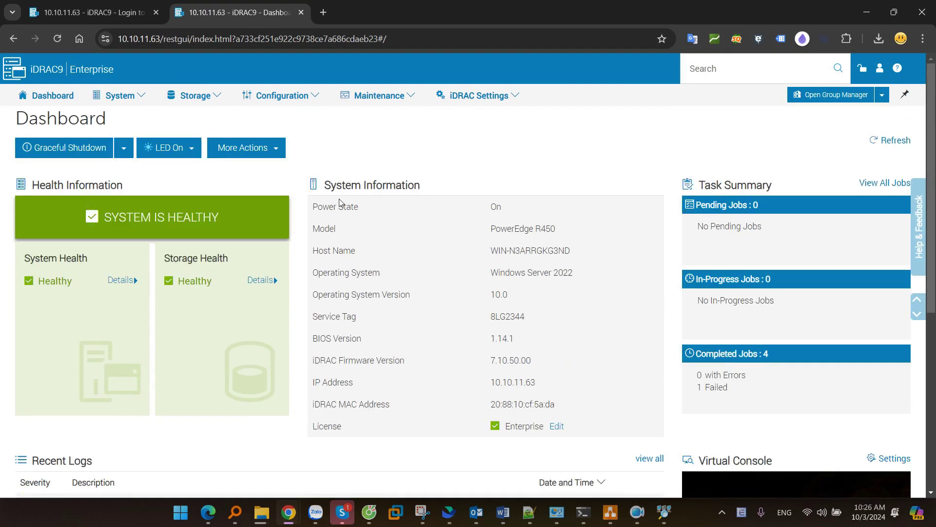
Step: View the CPU details in the System overview and examine the processor brand and version of CPU 1
{"action": "left_click", "coordinate": [117, 96]}
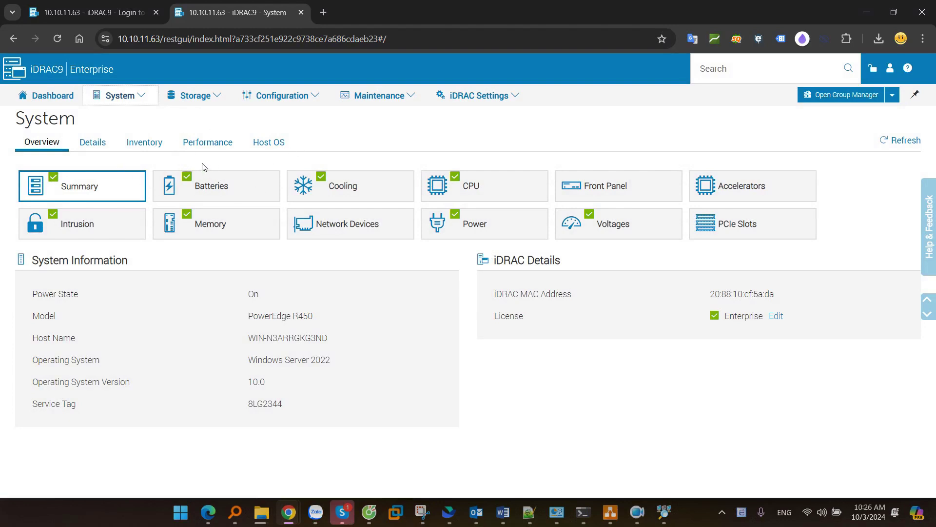
{"action": "left_click", "coordinate": [470, 190]}
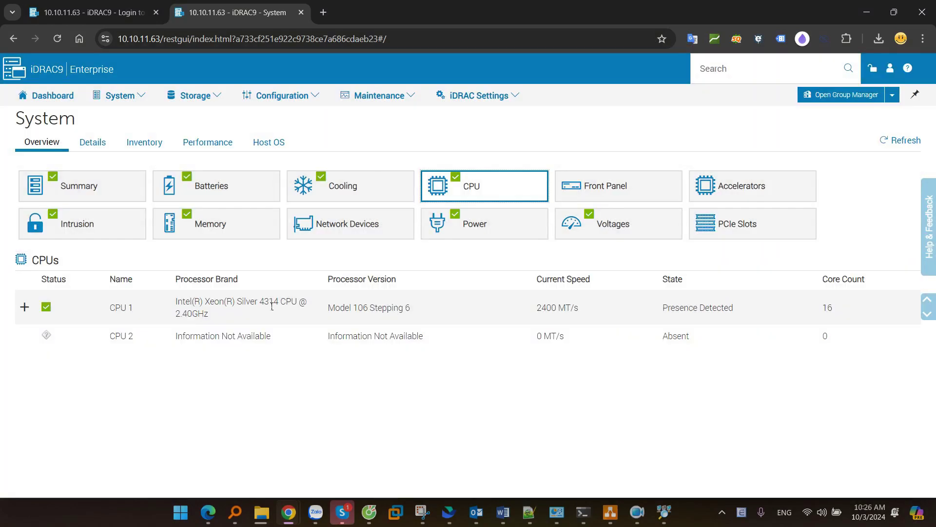
{"action": "left_click_drag", "start_coordinate": [195, 308], "coordinate": [464, 311]}
Step: View the System overview's Power section and examine the power supply's status, input wattage and output wattage
{"action": "left_click", "coordinate": [502, 226]}
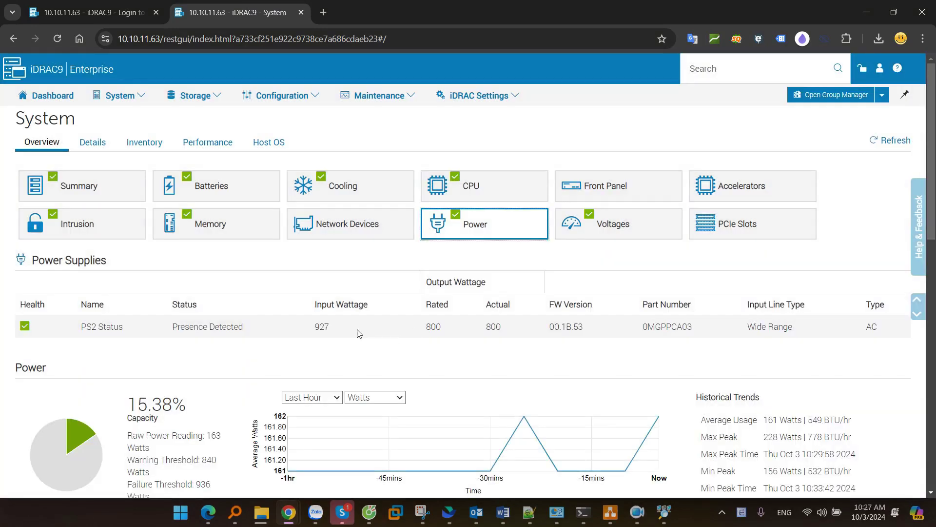
{"action": "left_click_drag", "start_coordinate": [178, 326], "coordinate": [503, 334]}
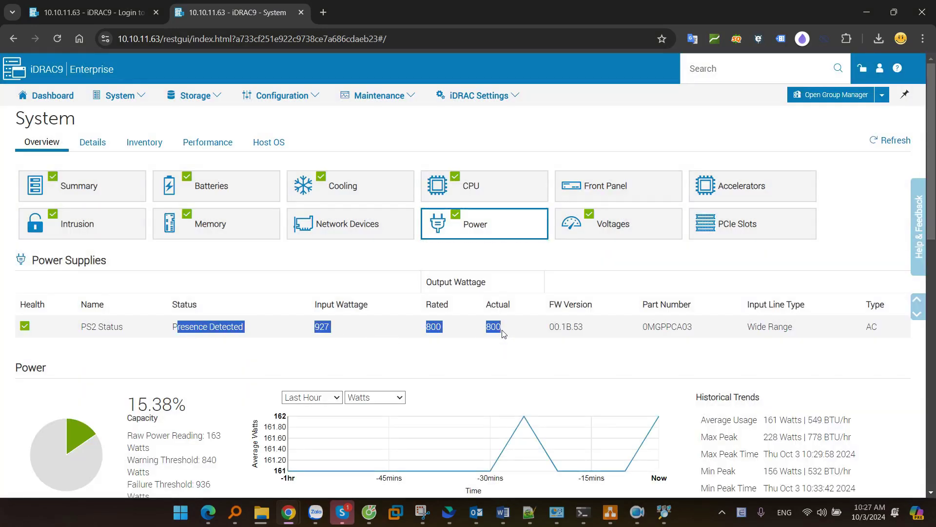
{"action": "left_click", "coordinate": [620, 364]}
{"action": "scroll", "coordinate": [620, 364], "scroll_direction": "down", "scroll_amount": 4}
{"action": "scroll", "coordinate": [624, 365], "scroll_direction": "up", "scroll_amount": 4}
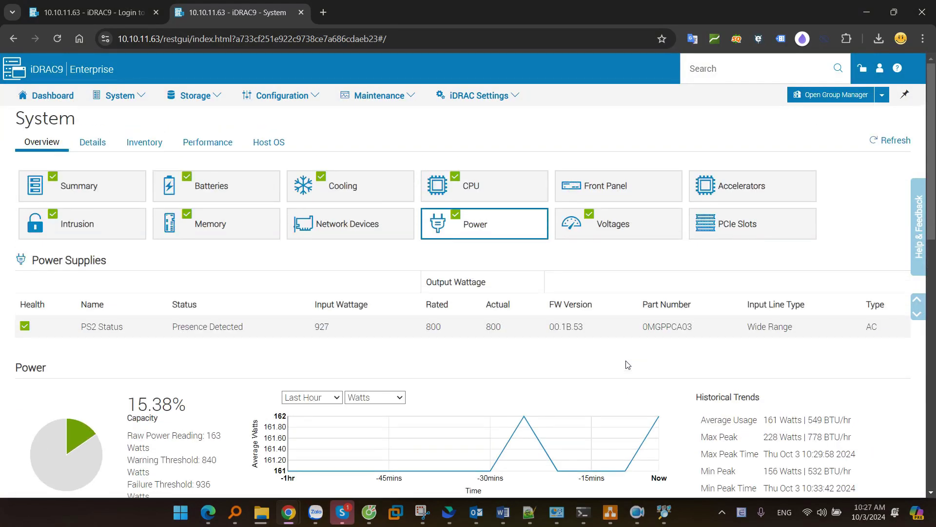
Step: Expand DIMM A1 in the System's Hardware Inventory and examine its memory type, model and part number
{"action": "left_click", "coordinate": [141, 143]}
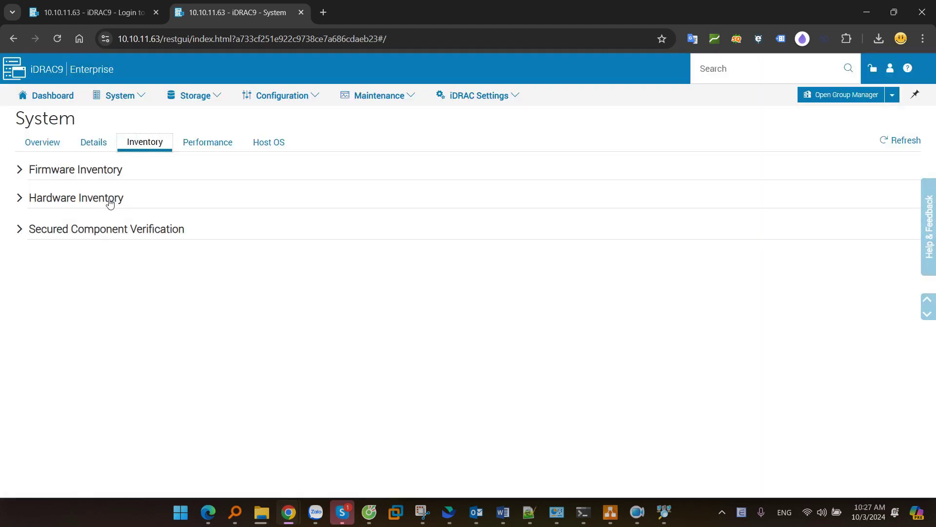
{"action": "left_click", "coordinate": [20, 198]}
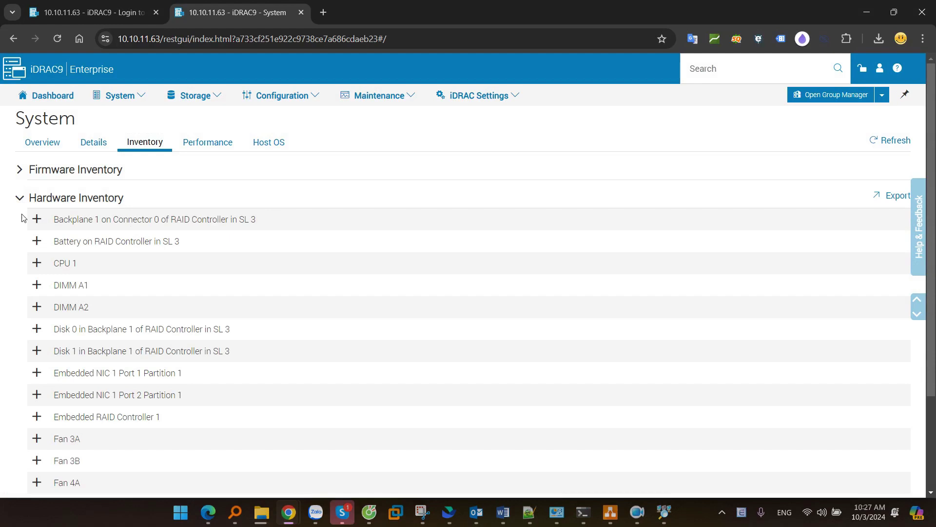
{"action": "left_click", "coordinate": [37, 285]}
{"action": "scroll", "coordinate": [267, 292], "scroll_direction": "down", "scroll_amount": 3}
{"action": "scroll", "coordinate": [398, 292], "scroll_direction": "down", "scroll_amount": 3}
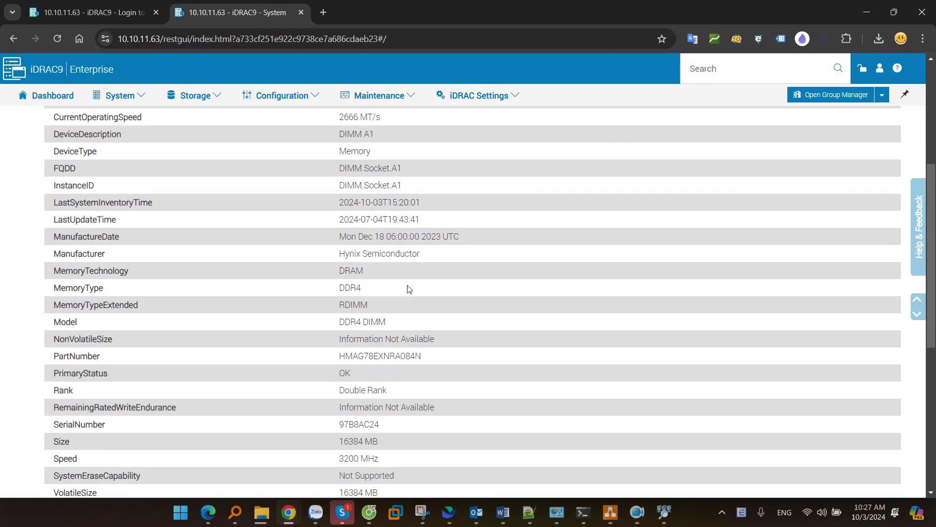
{"action": "left_click_drag", "start_coordinate": [338, 270], "coordinate": [433, 372]}
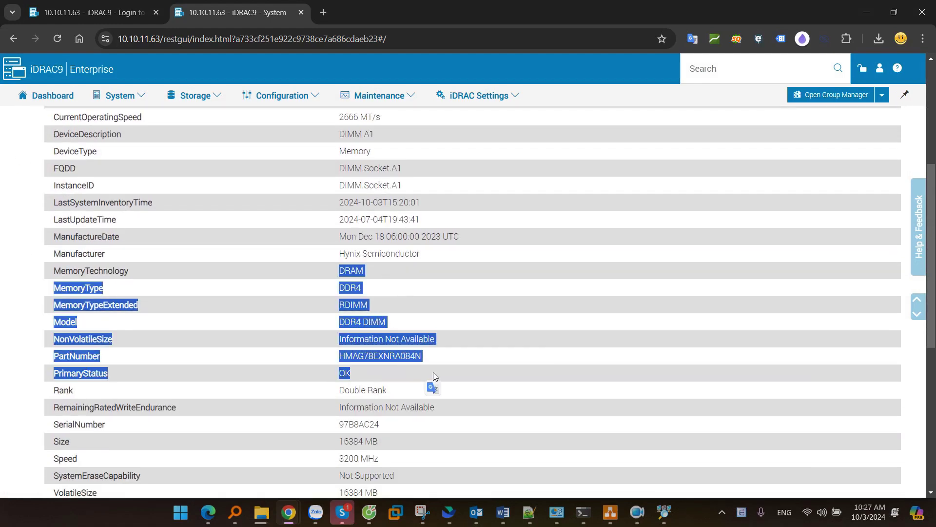
{"action": "left_click", "coordinate": [410, 356]}
{"action": "scroll", "coordinate": [393, 344], "scroll_direction": "up", "scroll_amount": 5}
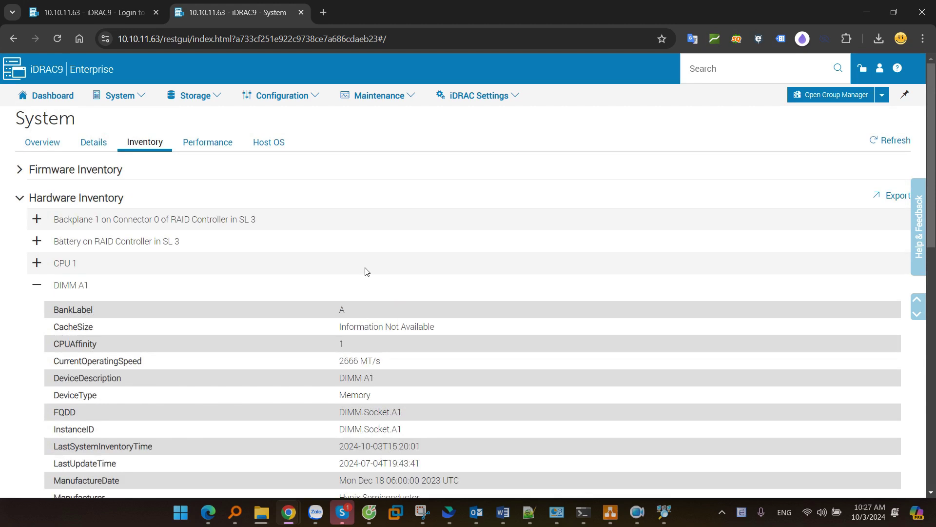
Step: Examine the RAID controller's name and the physical disks' size and media type in the Storage overview
{"action": "left_click", "coordinate": [195, 96]}
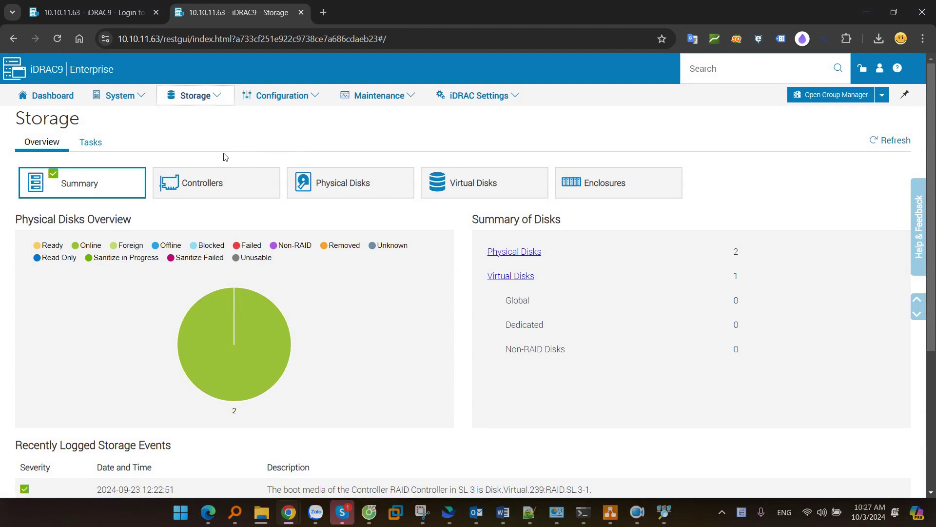
{"action": "left_click", "coordinate": [254, 174]}
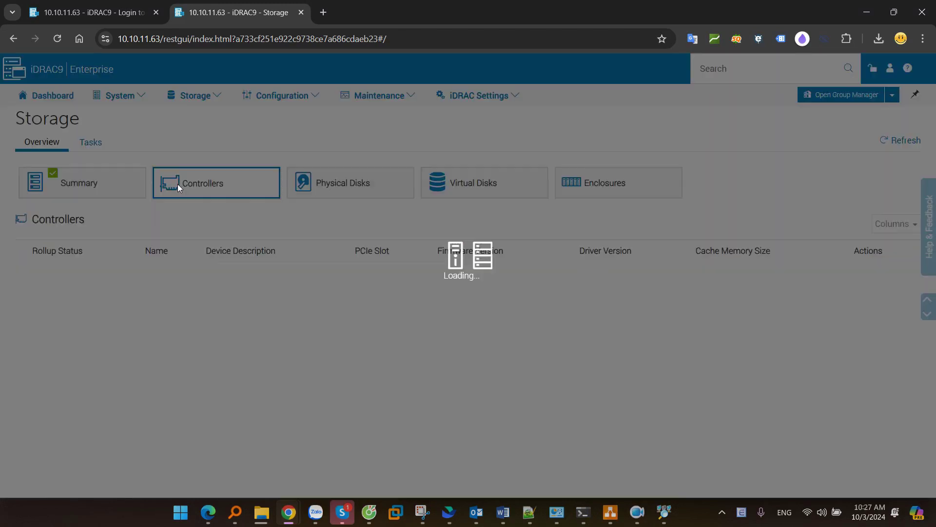
{"action": "left_click_drag", "start_coordinate": [119, 279], "coordinate": [248, 279]}
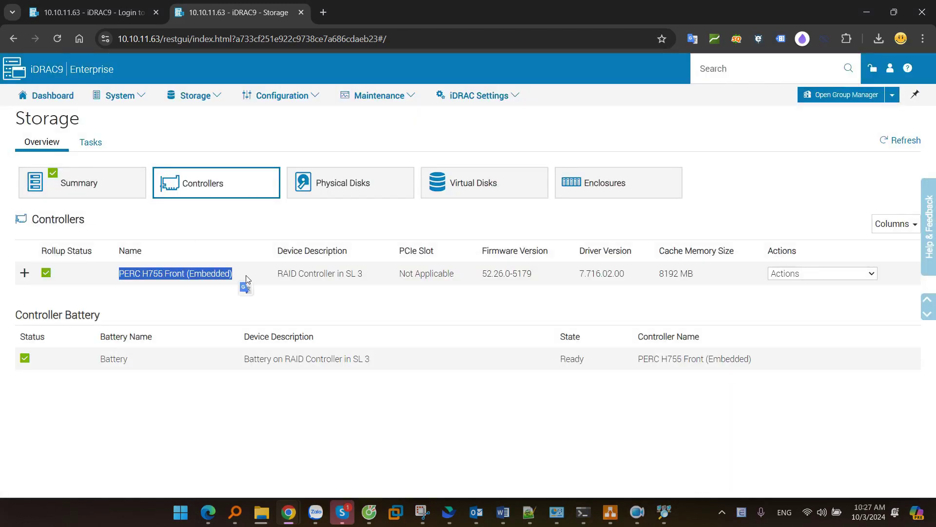
{"action": "left_click", "coordinate": [351, 184]}
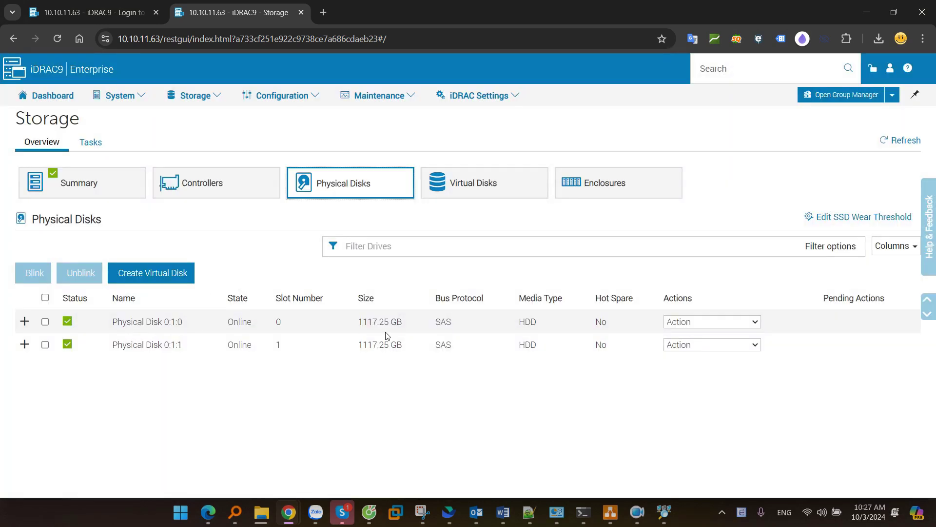
{"action": "left_click_drag", "start_coordinate": [354, 327], "coordinate": [435, 328]}
{"action": "double_click", "coordinate": [531, 323]}
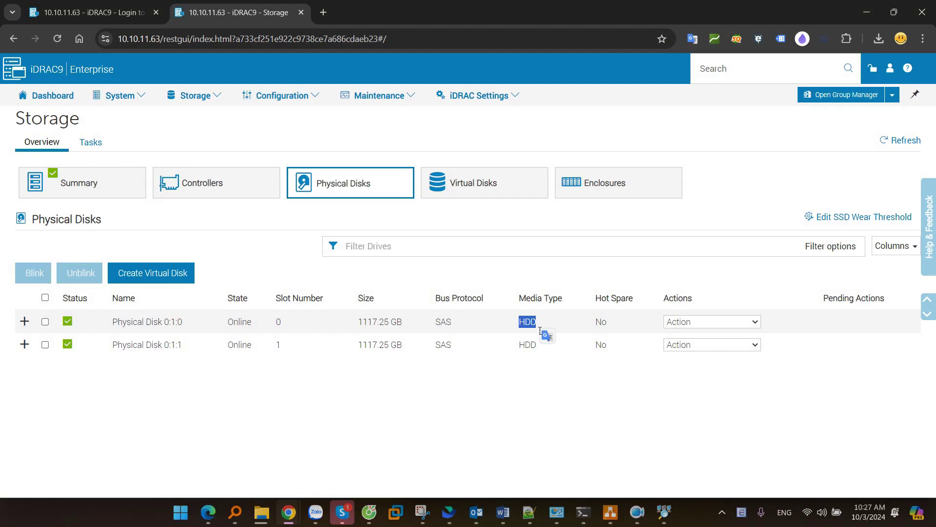
Step: Review the existing virtual disk's state, layout and size, then view the Basic Configuration form for creating a virtual disk and cancel it
{"action": "left_click", "coordinate": [470, 180]}
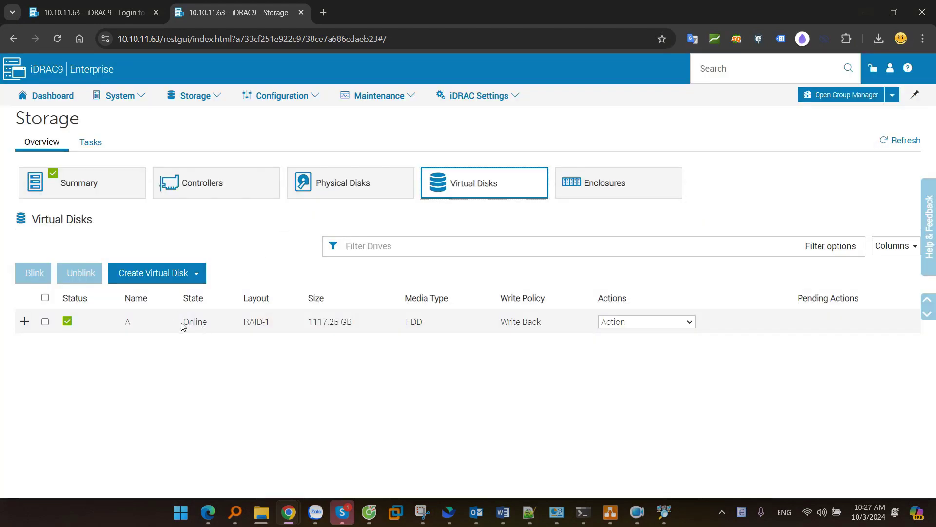
{"action": "left_click_drag", "start_coordinate": [182, 325], "coordinate": [378, 326]}
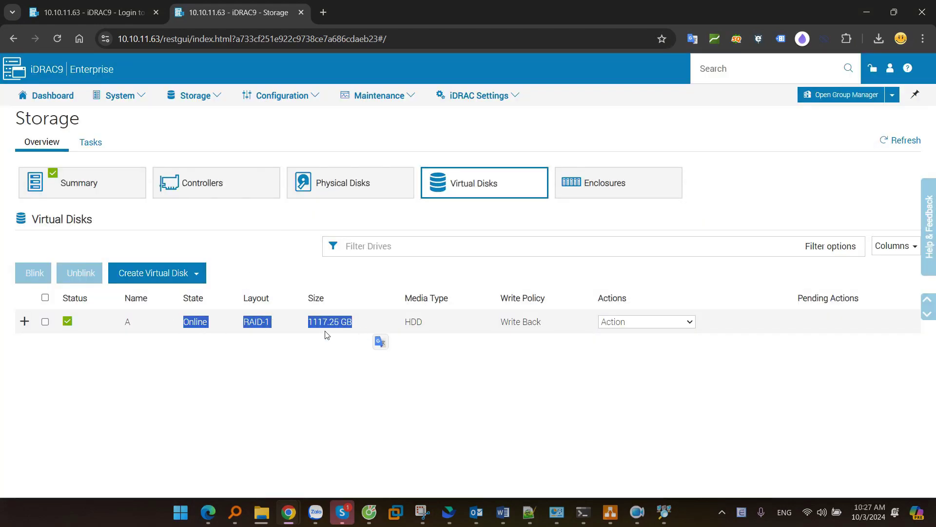
{"action": "left_click", "coordinate": [194, 271]}
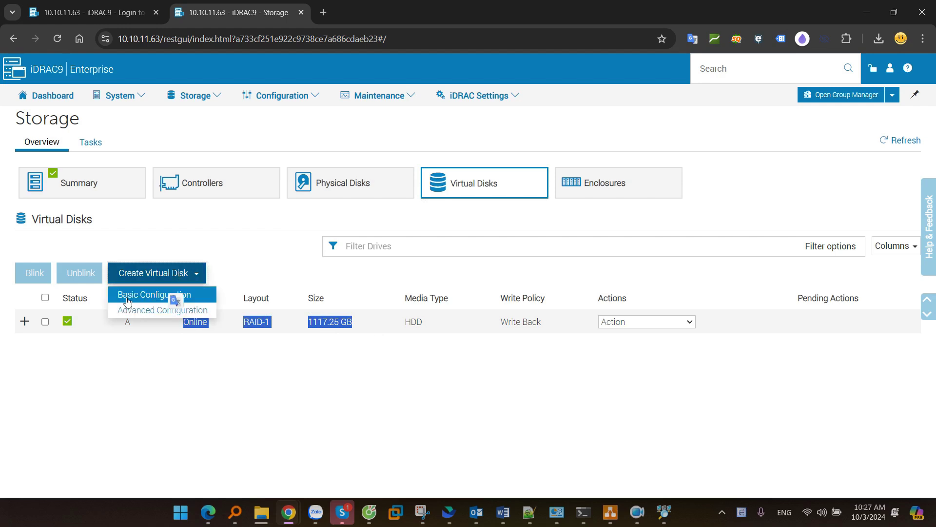
{"action": "left_click", "coordinate": [154, 295]}
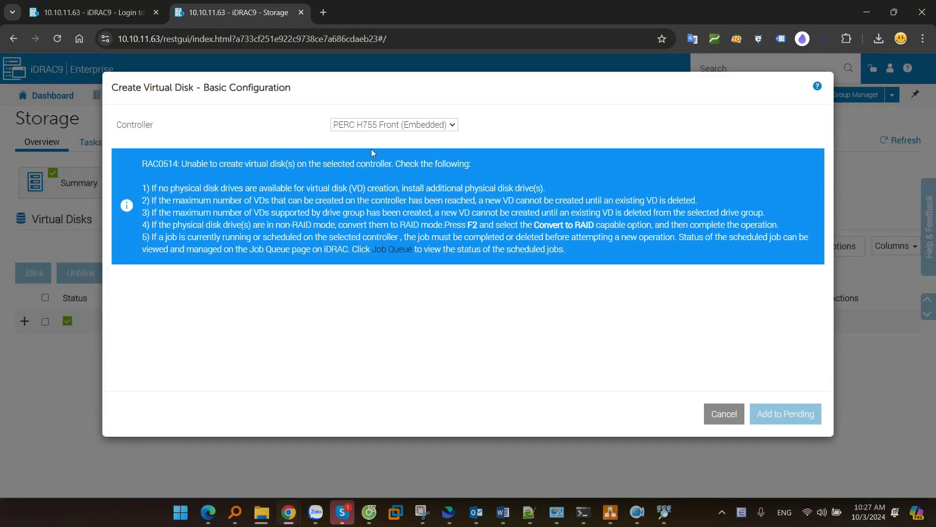
{"action": "left_click", "coordinate": [725, 414]}
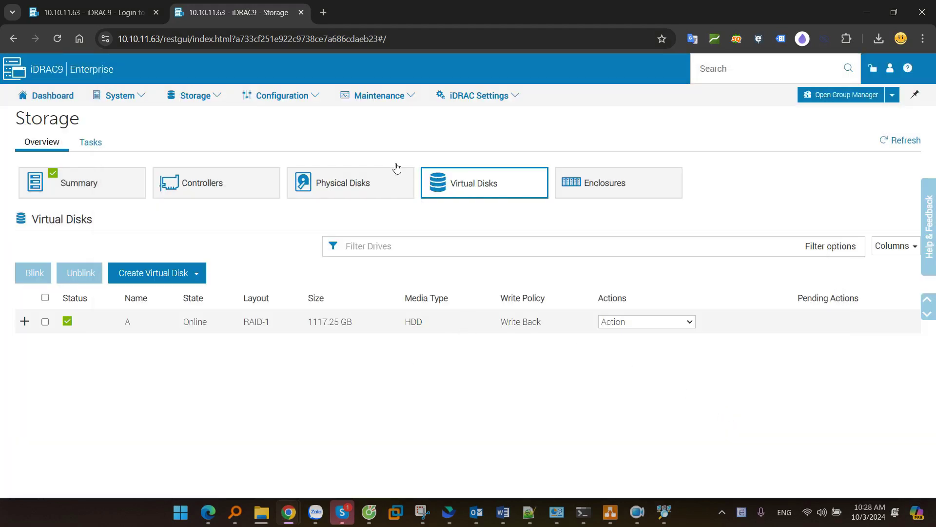
Step: Review the Power Management, Virtual Console, Licenses and BIOS Settings pages in the server's Configuration area
{"action": "left_click", "coordinate": [258, 95]}
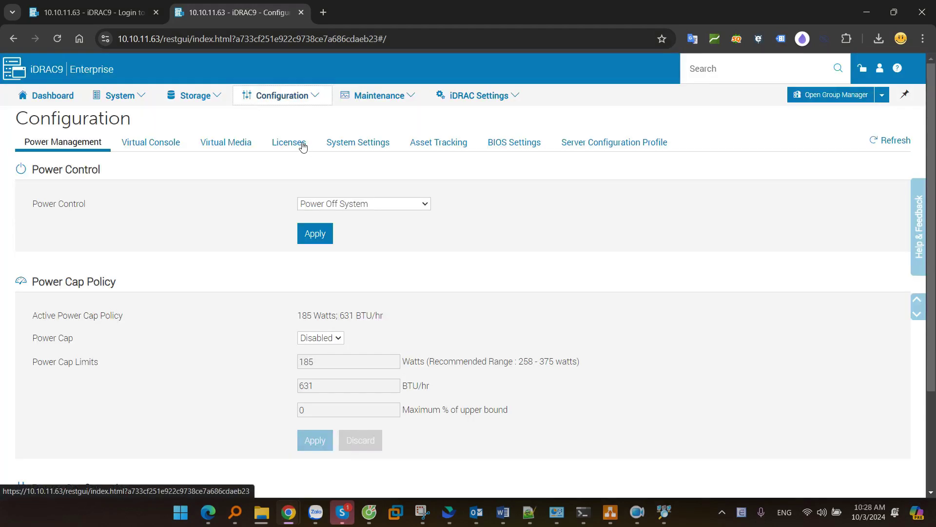
{"action": "left_click_drag", "start_coordinate": [39, 176], "coordinate": [101, 171]}
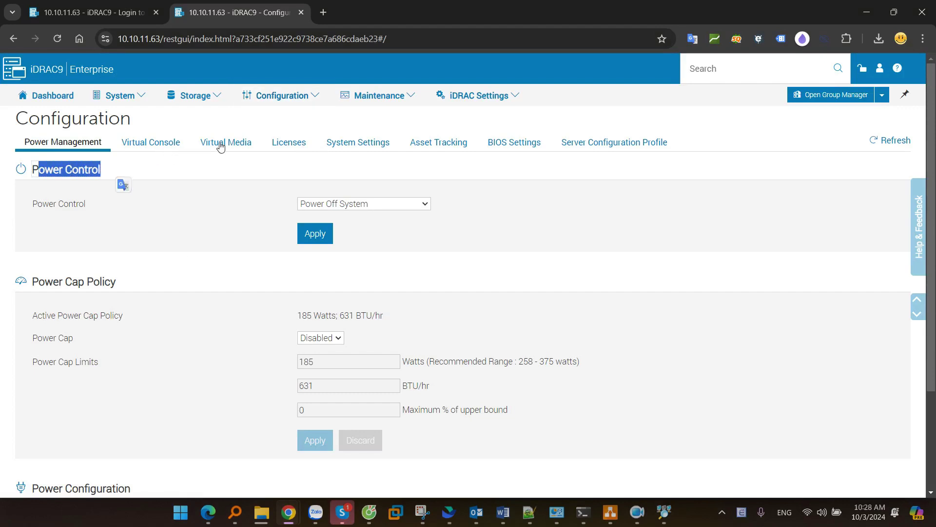
{"action": "left_click", "coordinate": [175, 145]}
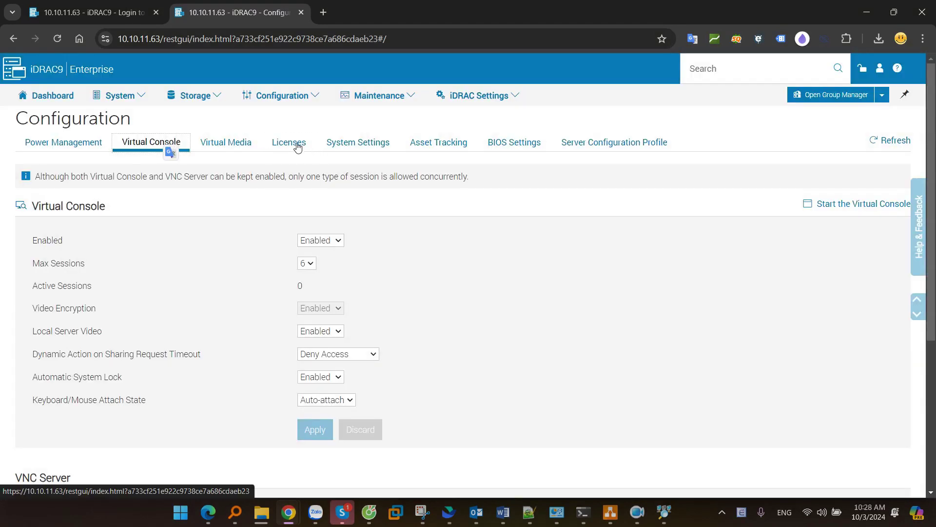
{"action": "left_click", "coordinate": [290, 145]}
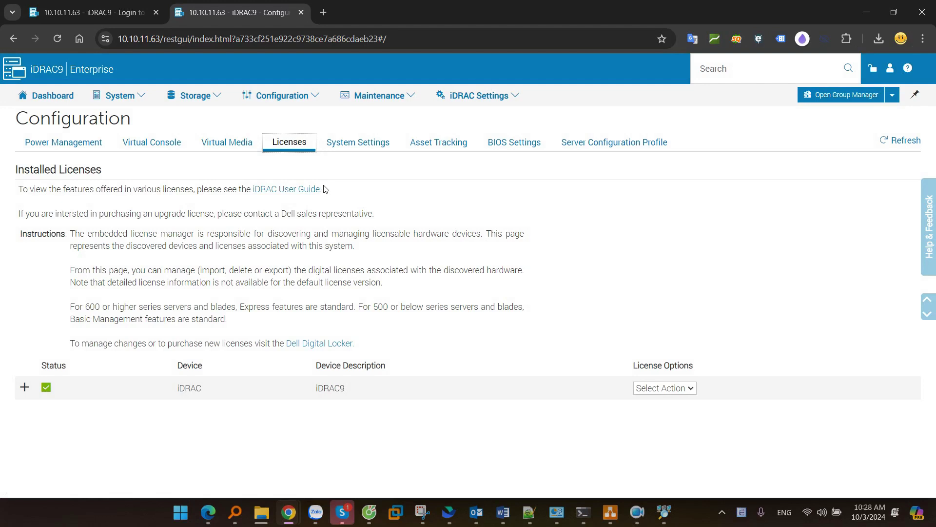
{"action": "left_click", "coordinate": [514, 143]}
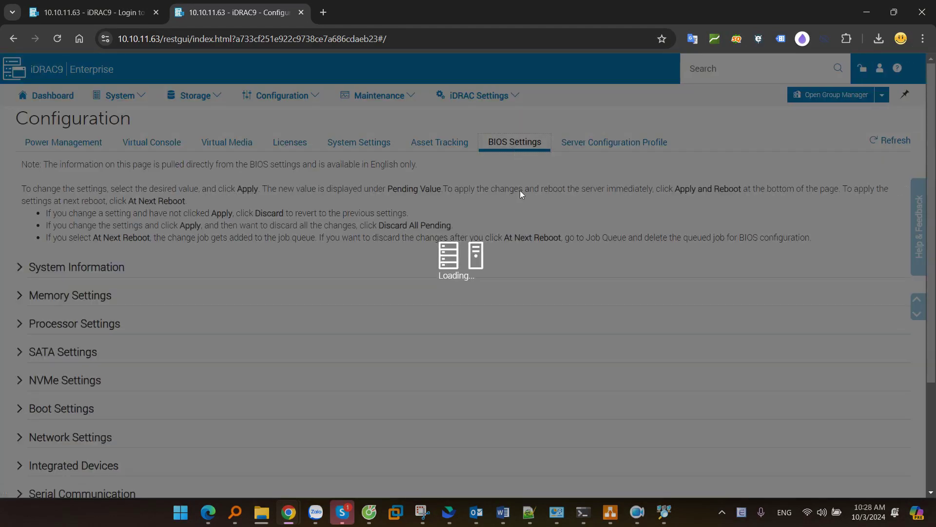
{"action": "scroll", "coordinate": [232, 339], "scroll_direction": "down", "scroll_amount": 3}
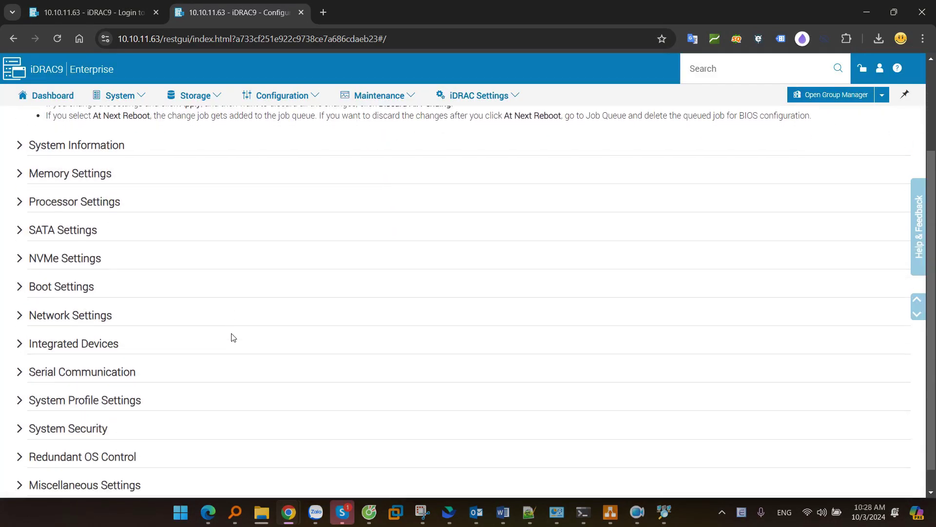
{"action": "scroll", "coordinate": [234, 337], "scroll_direction": "up", "scroll_amount": 3}
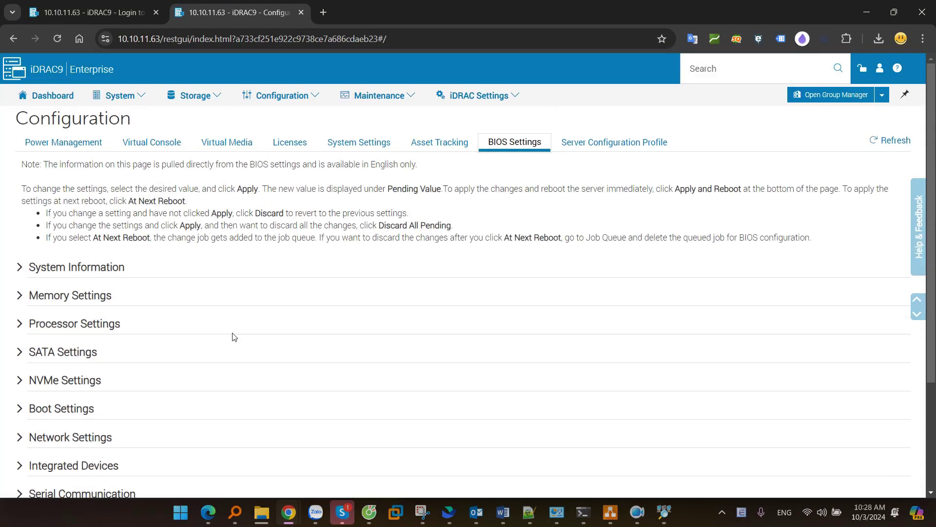
Step: Review the latest entries of the Lifecycle Log and the System Event Log in the server's Maintenance area
{"action": "left_click", "coordinate": [383, 96]}
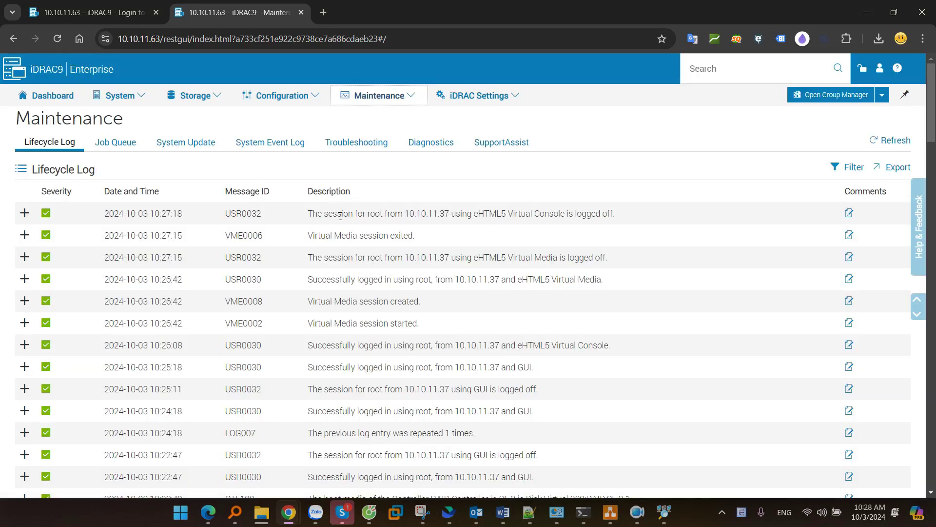
{"action": "left_click_drag", "start_coordinate": [311, 215], "coordinate": [412, 222]}
{"action": "left_click", "coordinate": [283, 145]}
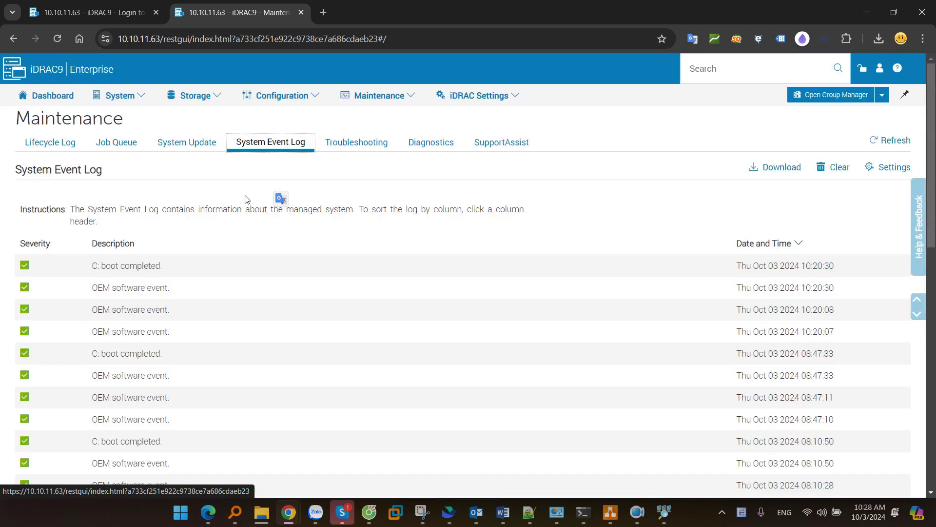
{"action": "left_click_drag", "start_coordinate": [101, 265], "coordinate": [166, 288]}
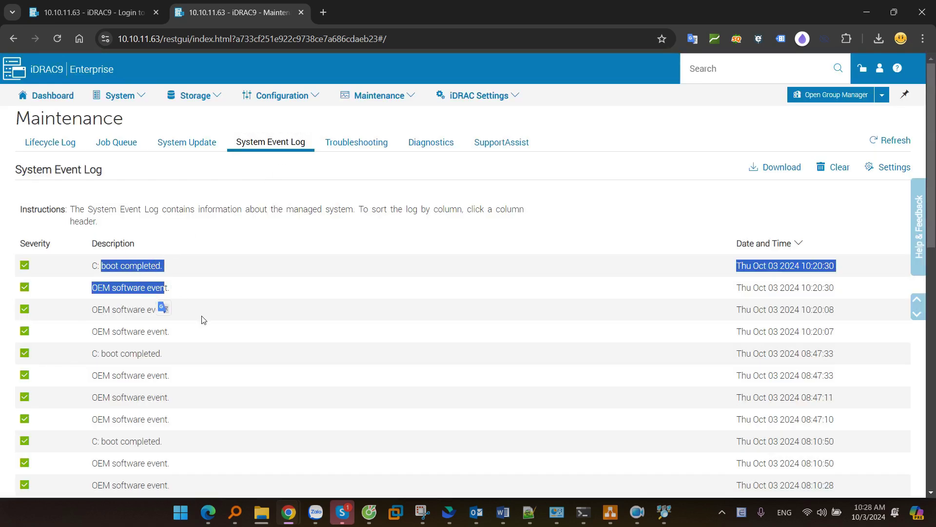
{"action": "left_click", "coordinate": [202, 320]}
Step: View the Manual Update page and the SupportAssist data collection options in Maintenance, cancelling without starting a collection
{"action": "left_click", "coordinate": [179, 144]}
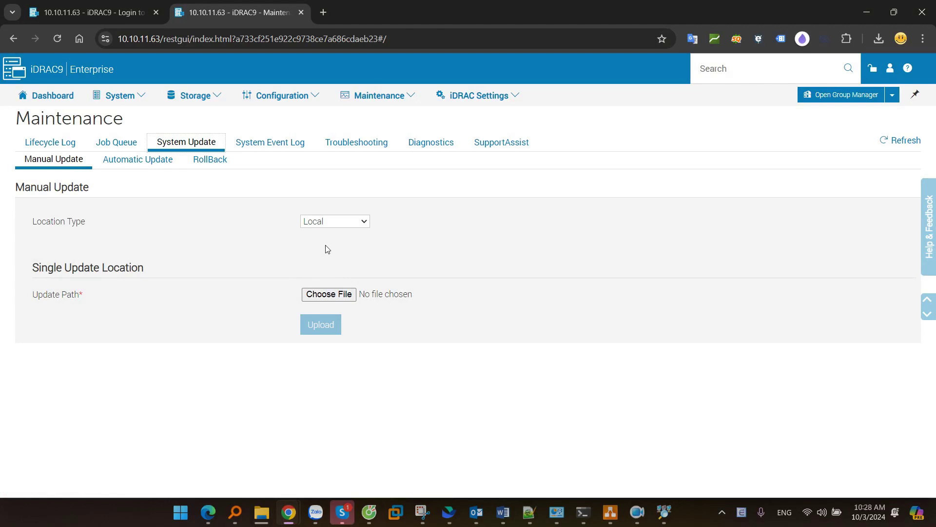
{"action": "left_click", "coordinate": [501, 142]}
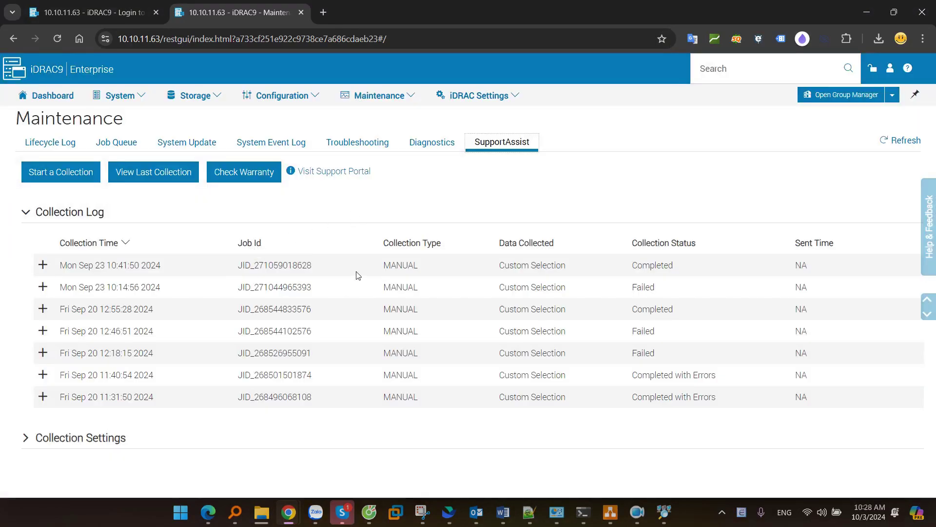
{"action": "left_click", "coordinate": [68, 173]}
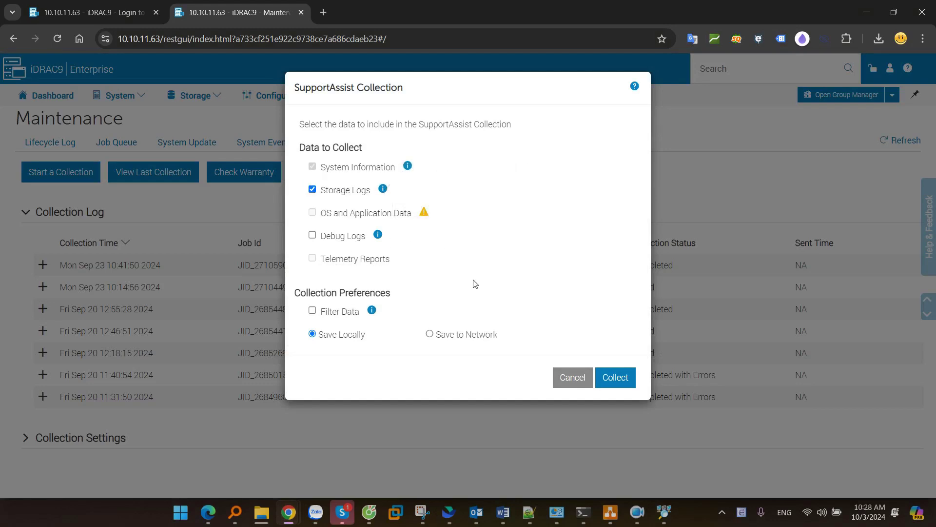
{"action": "left_click", "coordinate": [571, 377]}
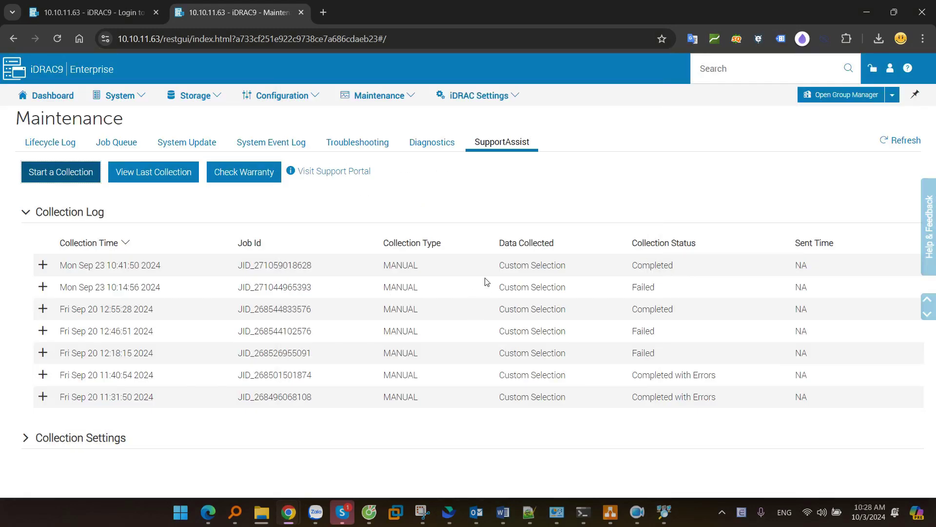
Step: Review the iDRAC details and the current network and IPv4 settings in the iDRAC Settings overview
{"action": "left_click", "coordinate": [466, 98]}
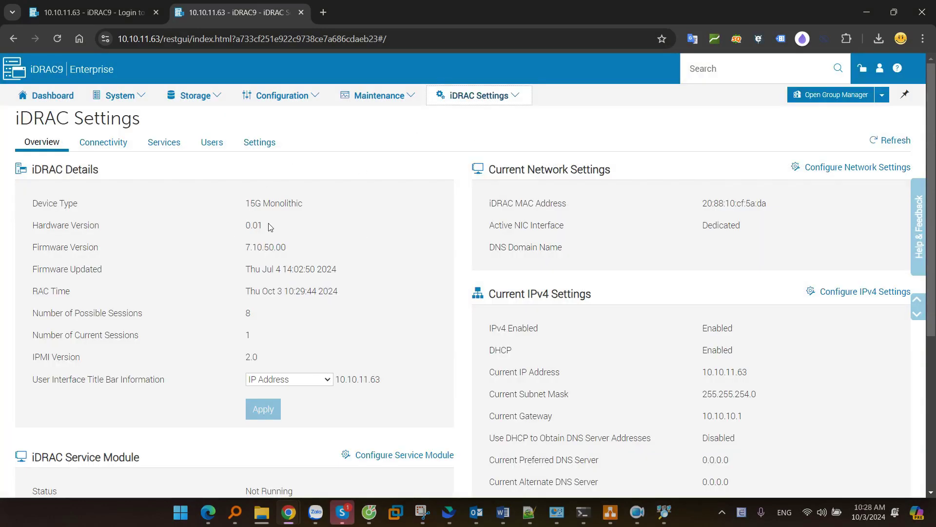
{"action": "key", "text": "alt+Tab"}
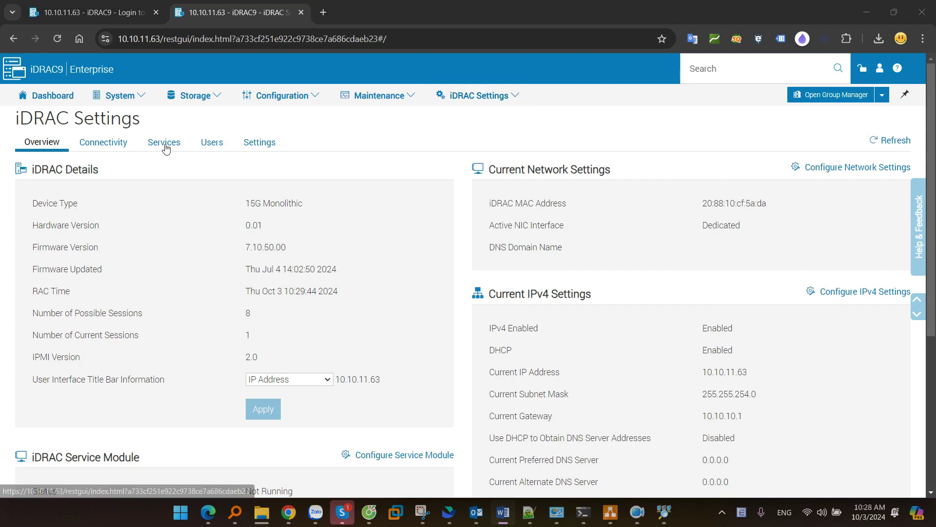
{"action": "left_click", "coordinate": [323, 142]}
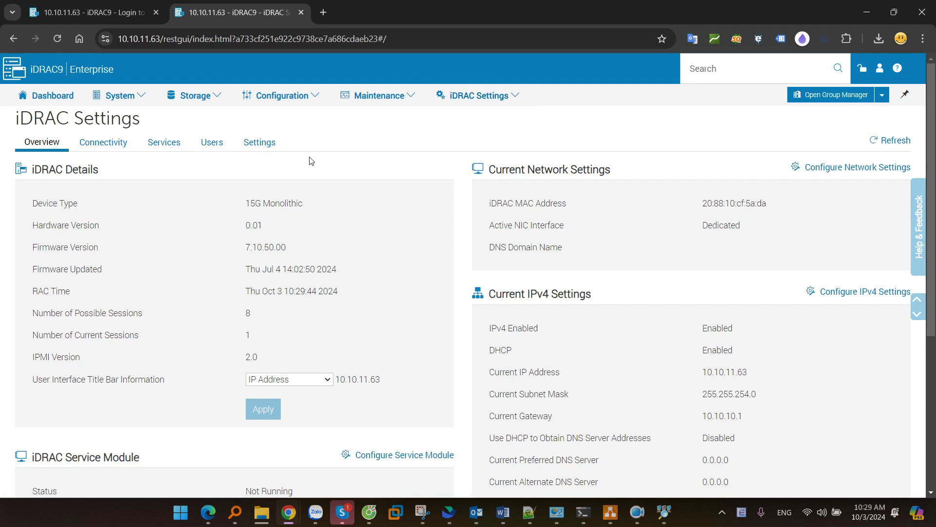
Step: Return to the Dashboard and review the server's health, system information and task summary
{"action": "left_click", "coordinate": [52, 97]}
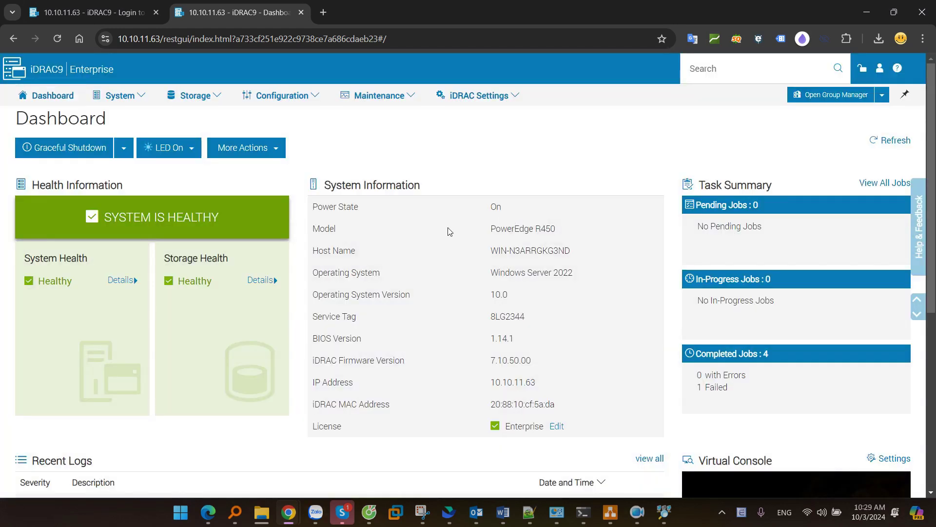
{"action": "scroll", "coordinate": [449, 231], "scroll_direction": "down", "scroll_amount": 4}
{"action": "scroll", "coordinate": [449, 231], "scroll_direction": "up", "scroll_amount": 4}
{"action": "key", "text": "alt+Tab"}
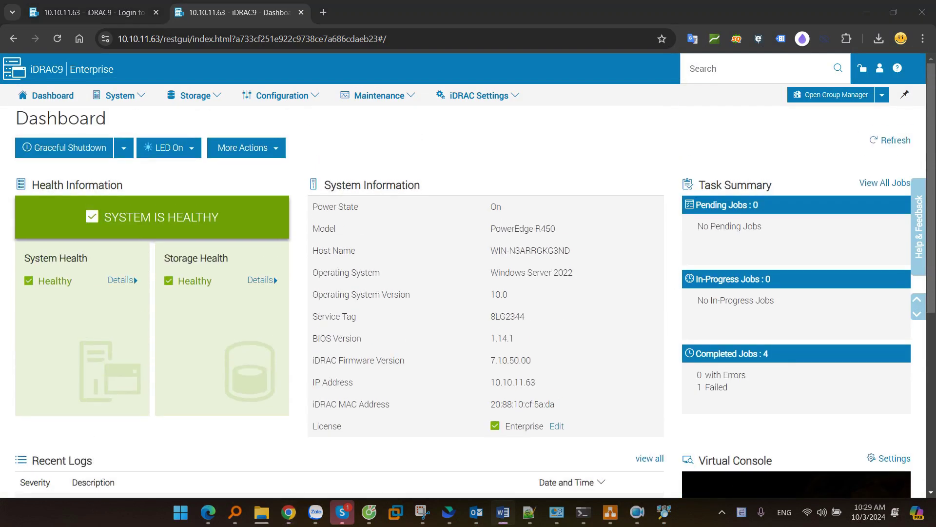